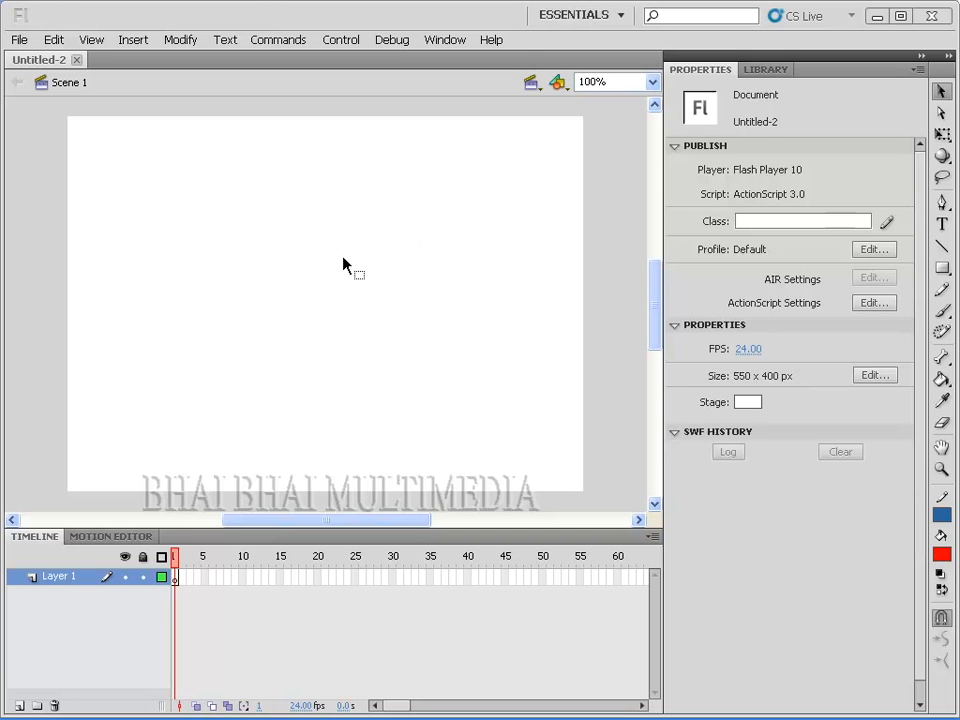
Step: Import the Logo-2 image from the Symbol folder's 02. Grphics Symbol subfolder directly onto the stage
click(404, 248)
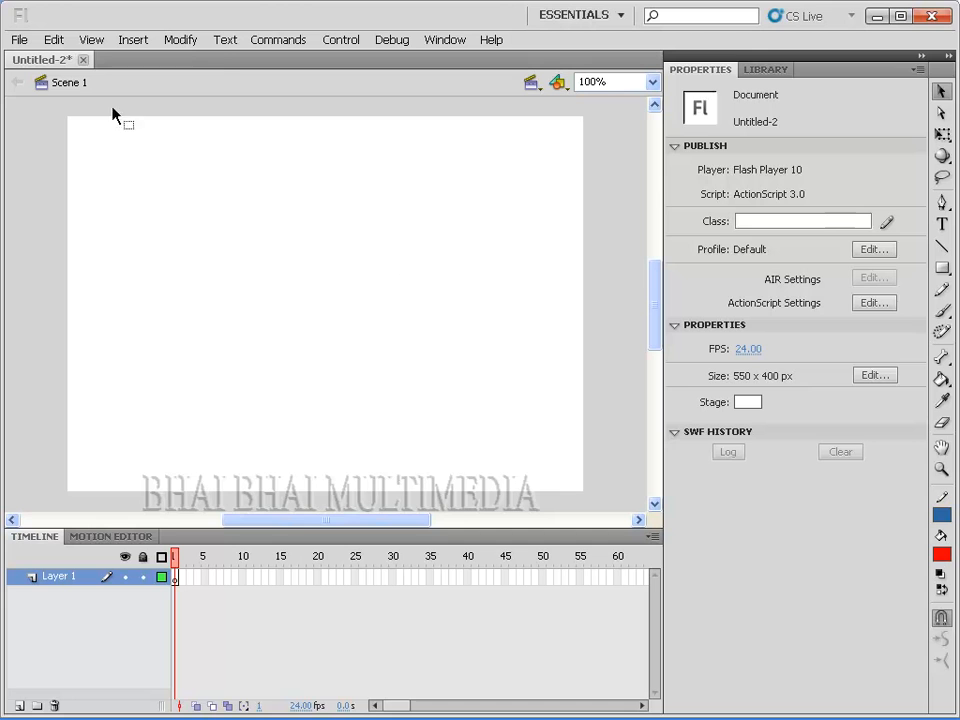
click(20, 40)
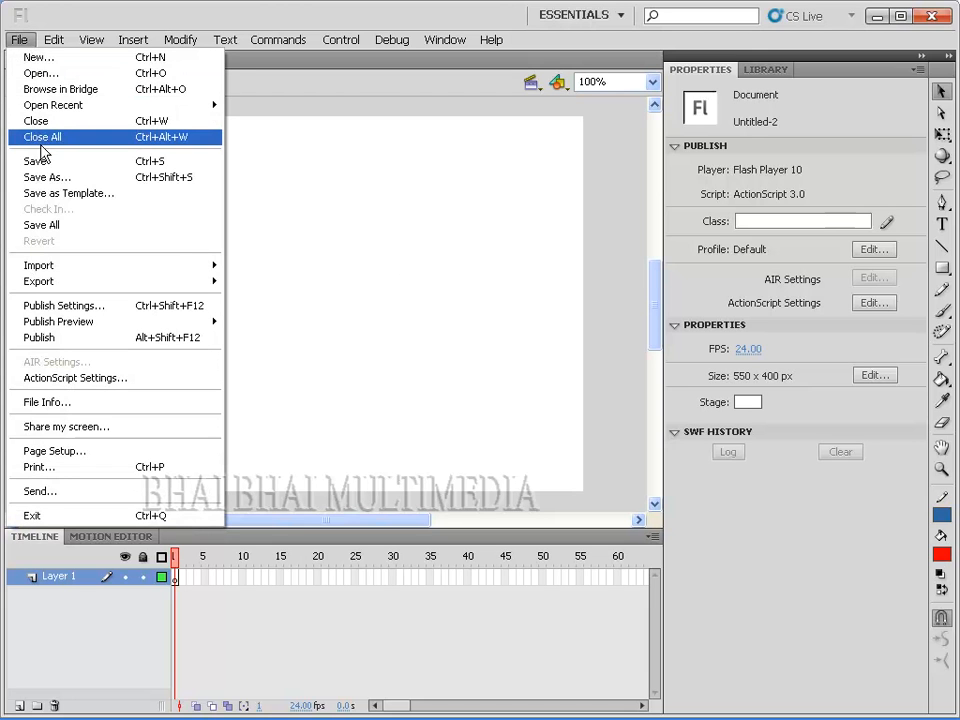
mouse_move(70, 270)
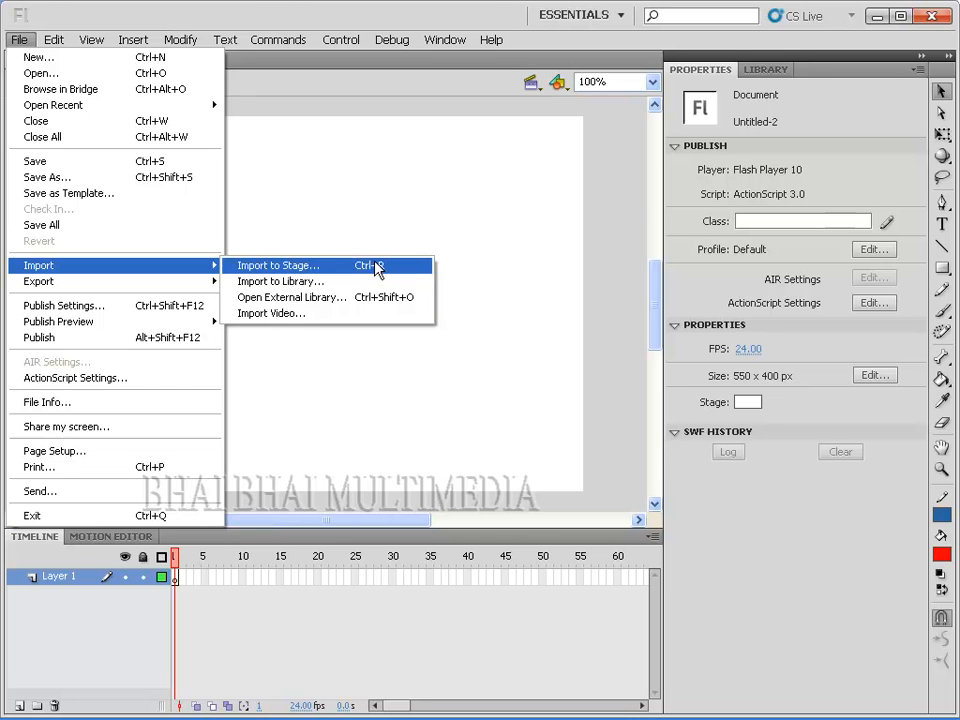
click(297, 266)
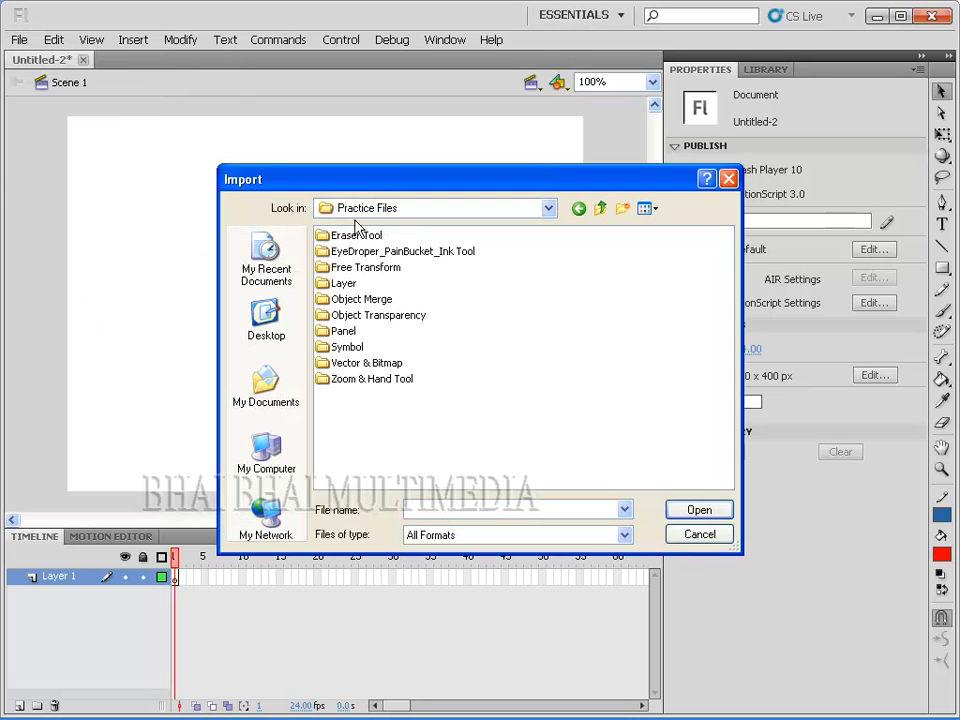
double_click(340, 347)
double_click(355, 238)
click(336, 242)
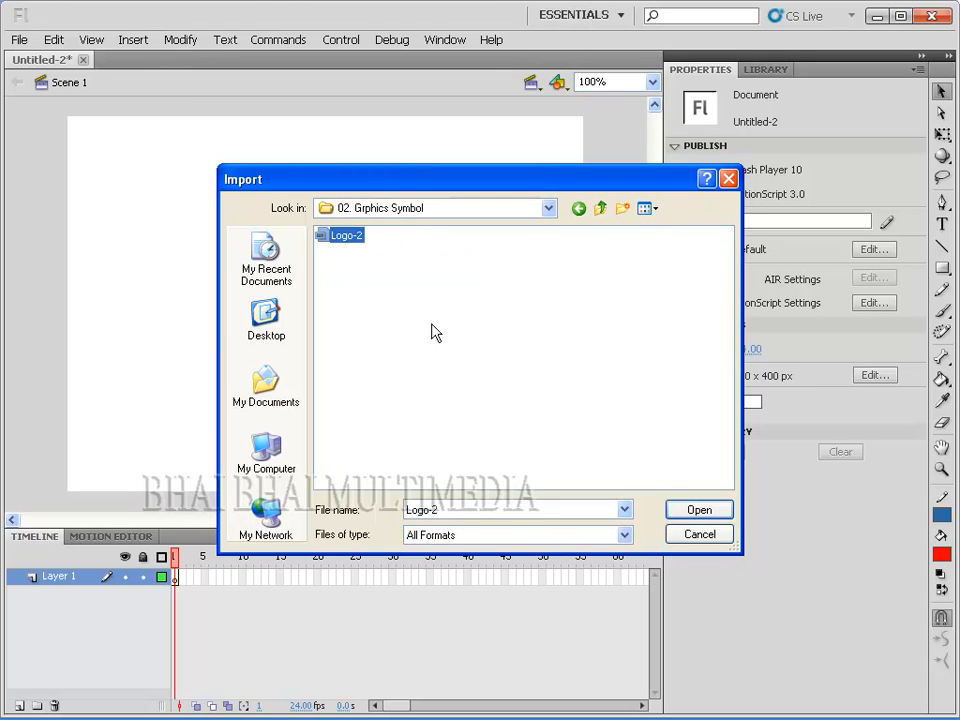
click(692, 512)
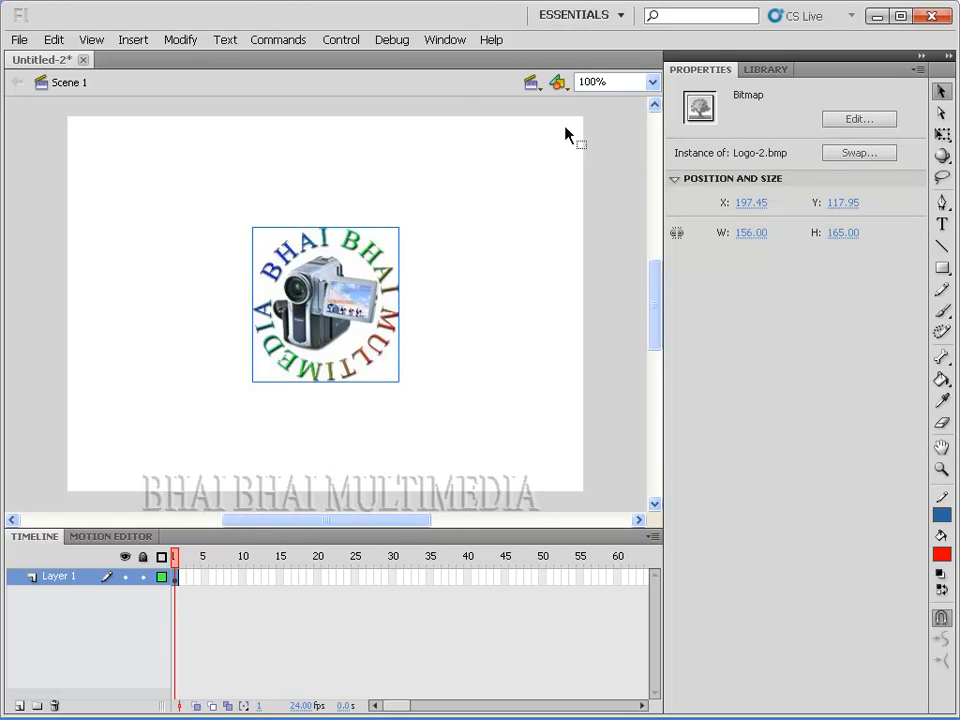
Step: Delete the imported logo from the stage and remove its Logo-2.bmp bitmap from the library
click(760, 71)
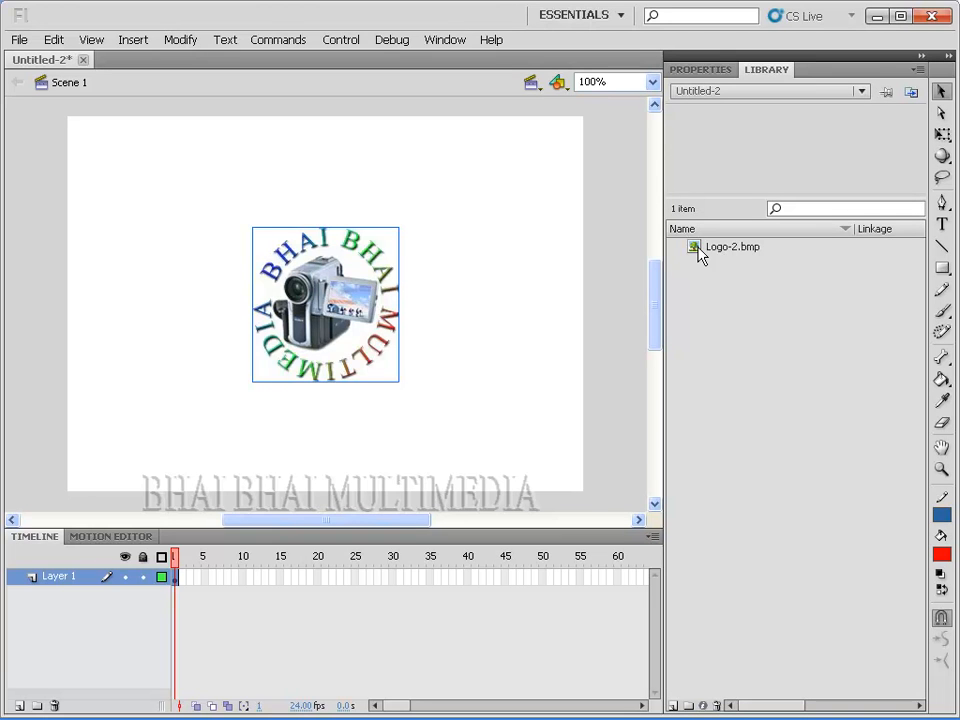
click(458, 368)
click(364, 318)
key(Delete)
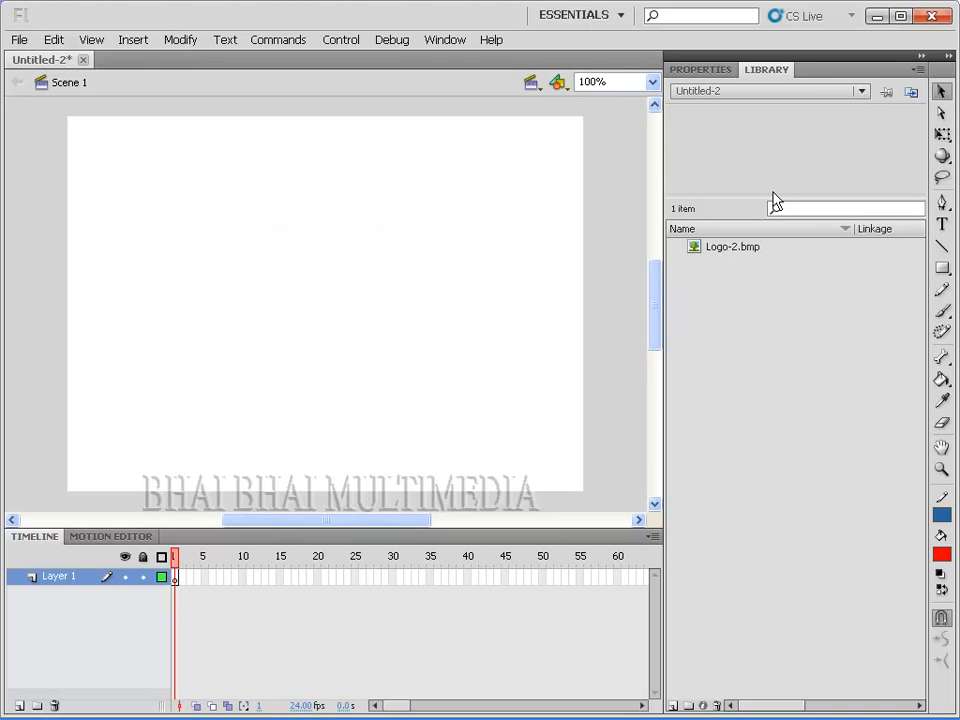
click(693, 246)
key(Delete)
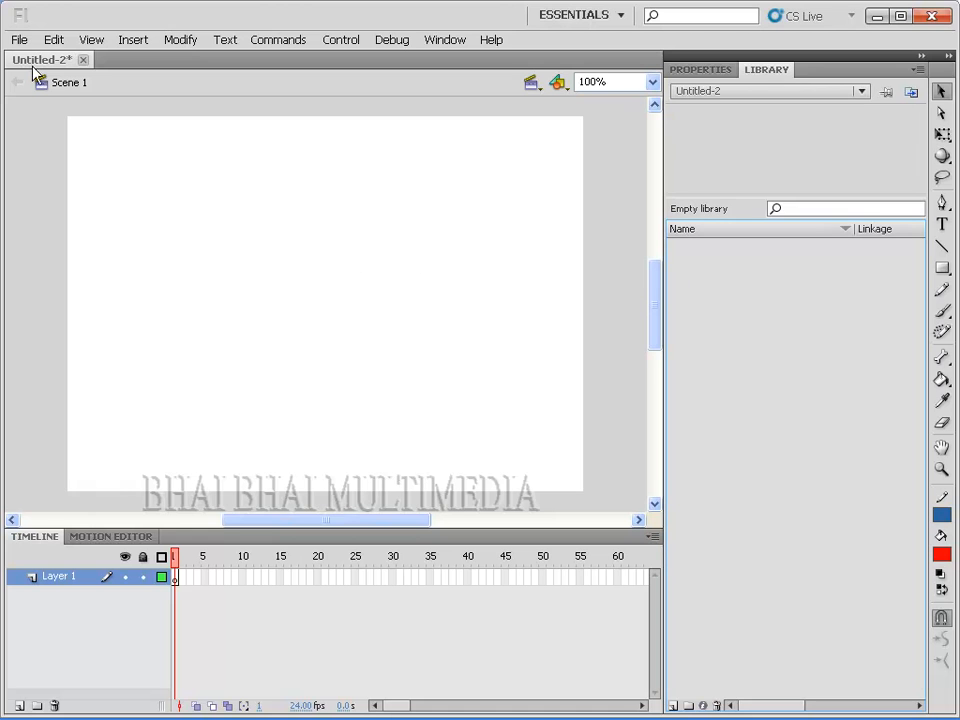
Step: Import the Logo-2 image from the 02. Grphics Symbol folder into the library only
click(18, 41)
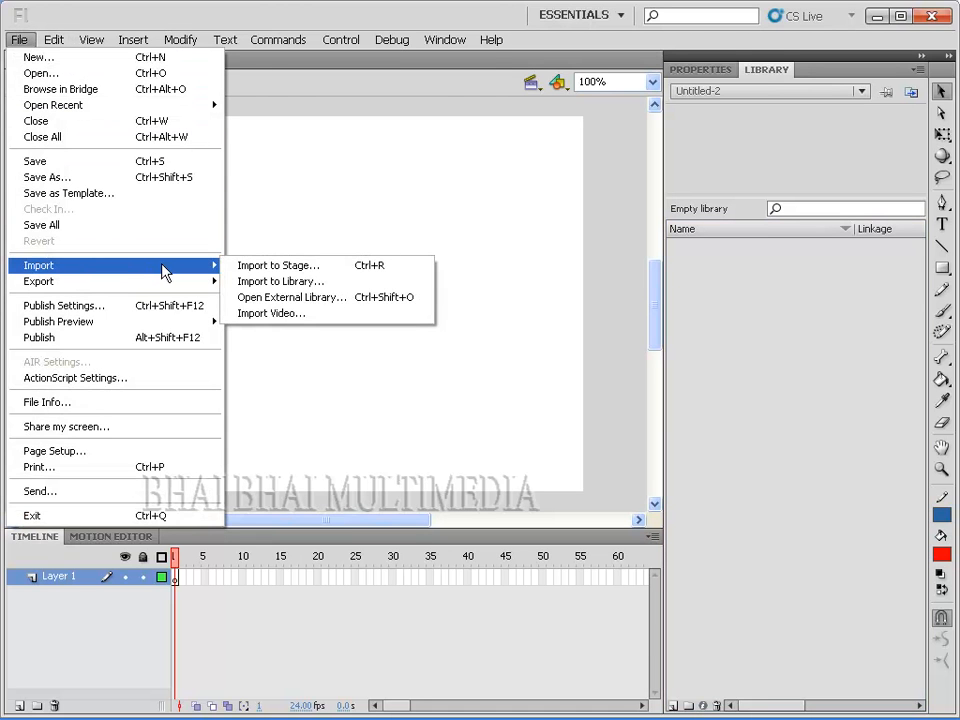
click(266, 281)
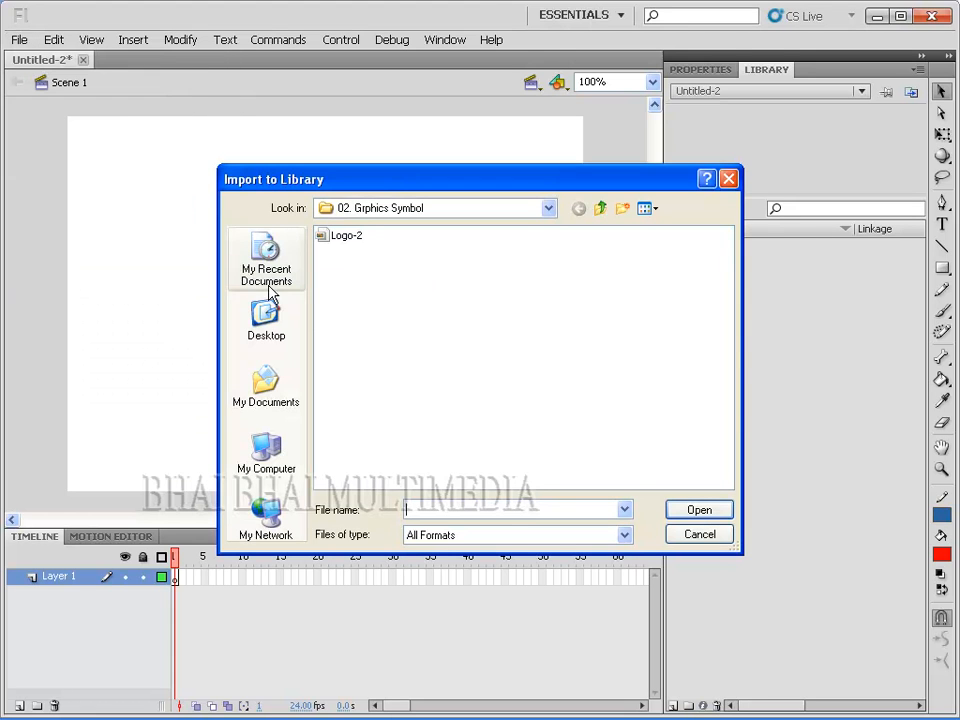
click(334, 246)
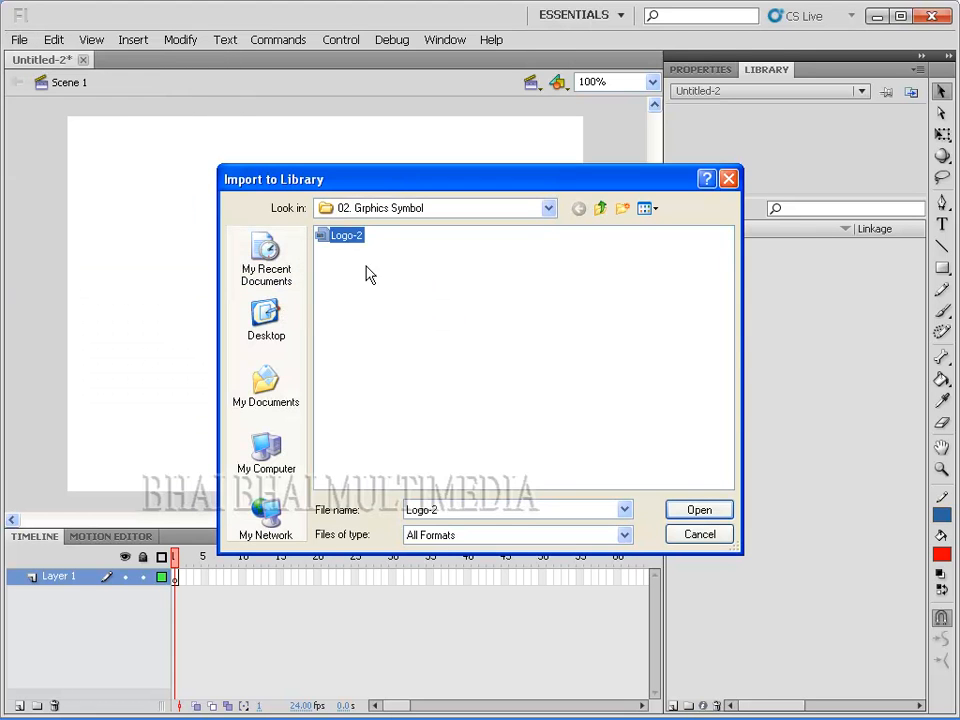
click(677, 514)
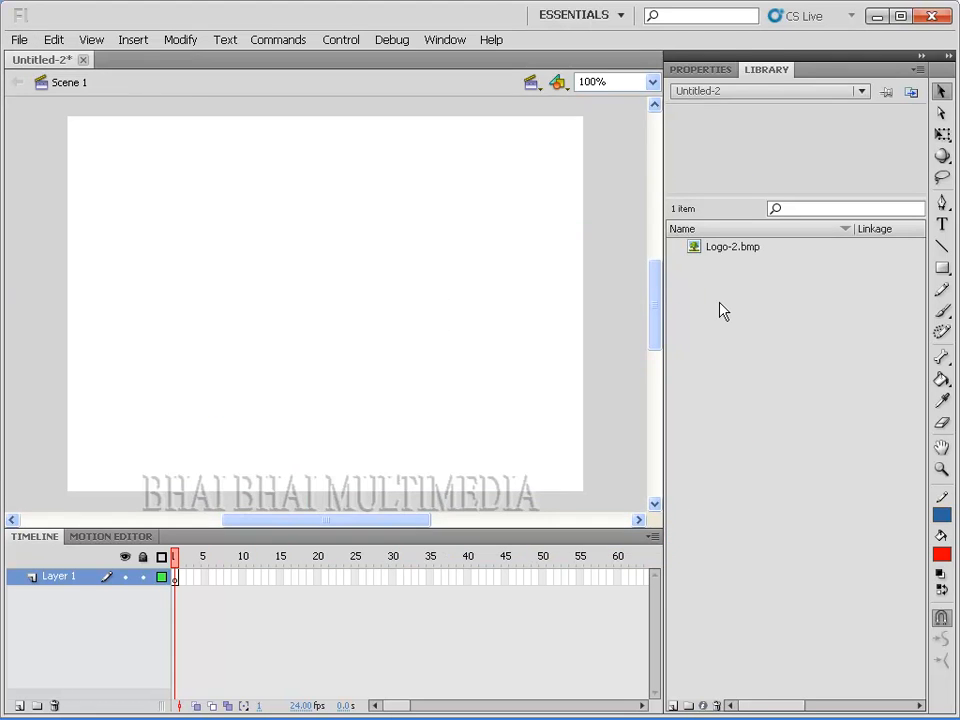
Step: Preview the imported Logo-2.bmp bitmap in the library
click(695, 252)
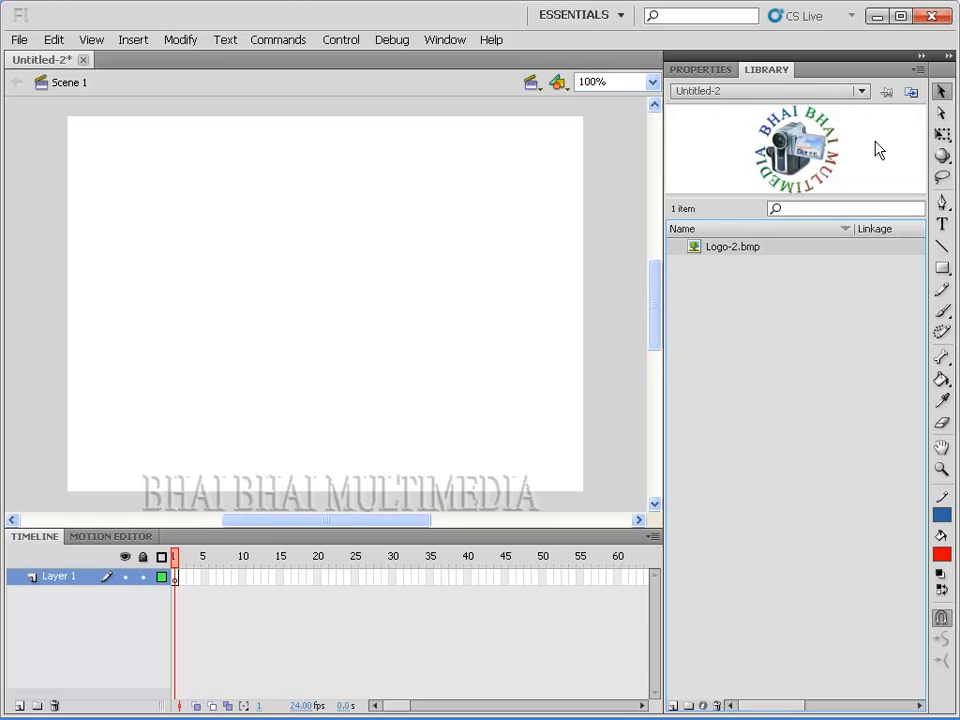
drag(681, 124, 203, 347)
drag(347, 314, 57, 307)
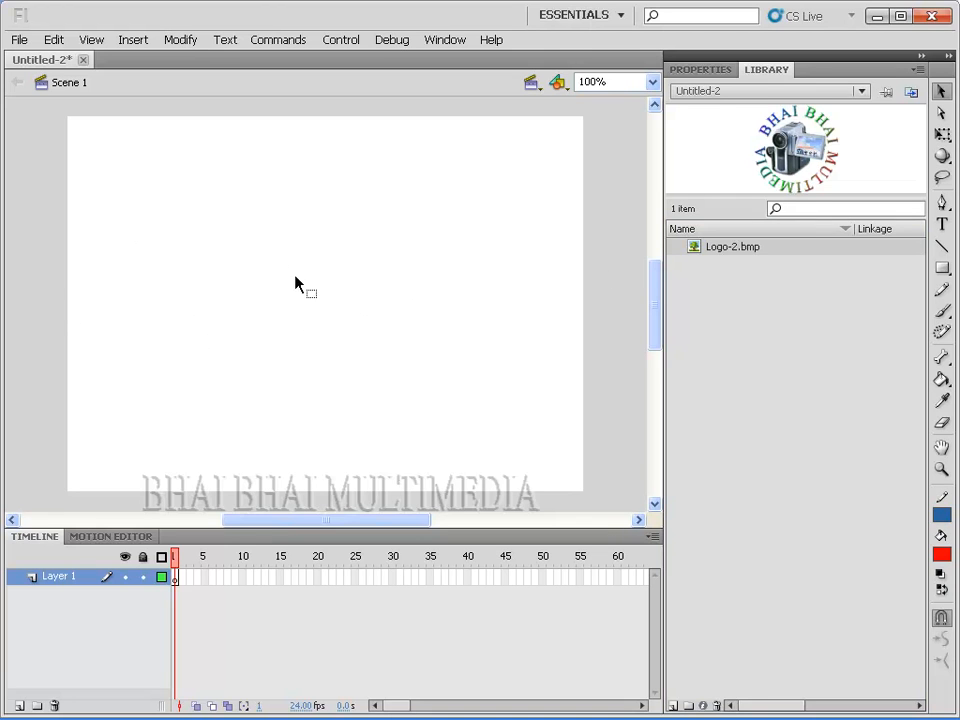
Step: Rename the Logo-2.bmp library item to Logo
click(721, 249)
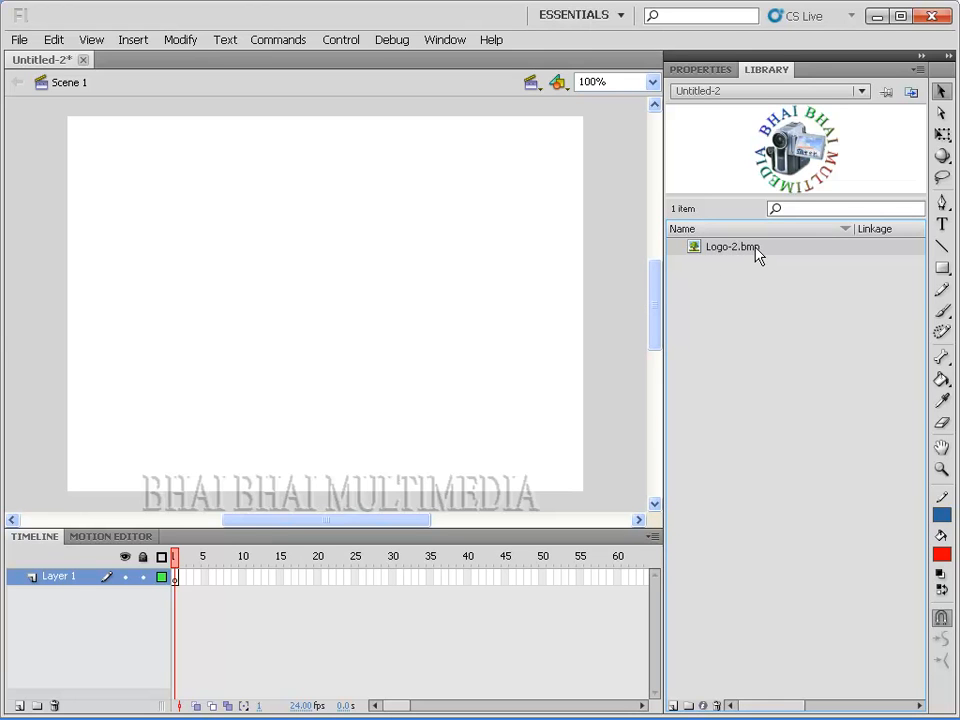
double_click(721, 250)
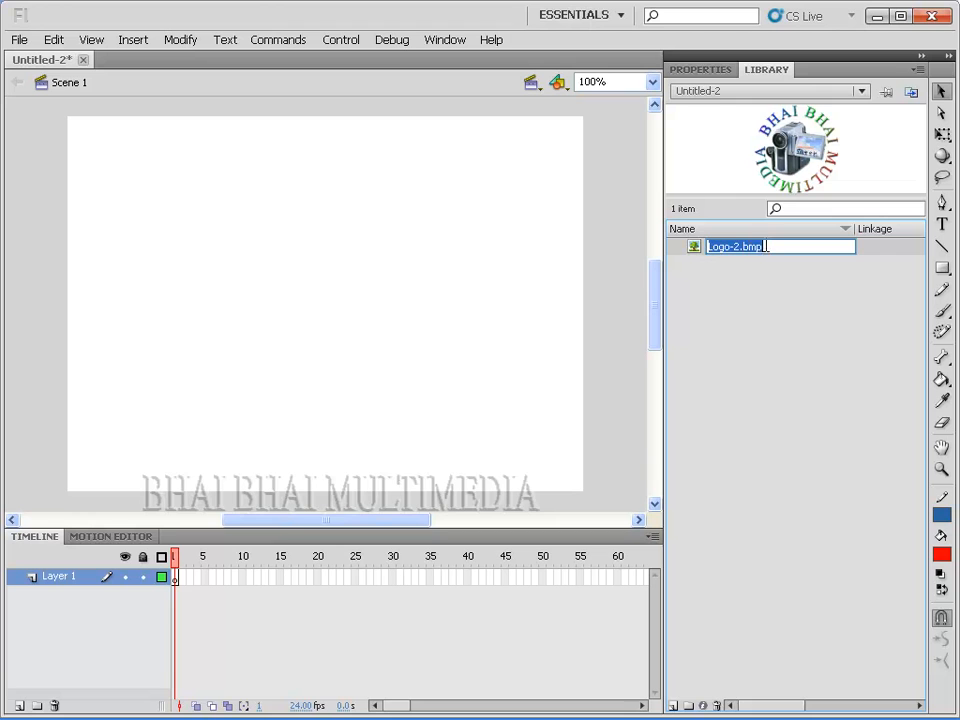
click(766, 246)
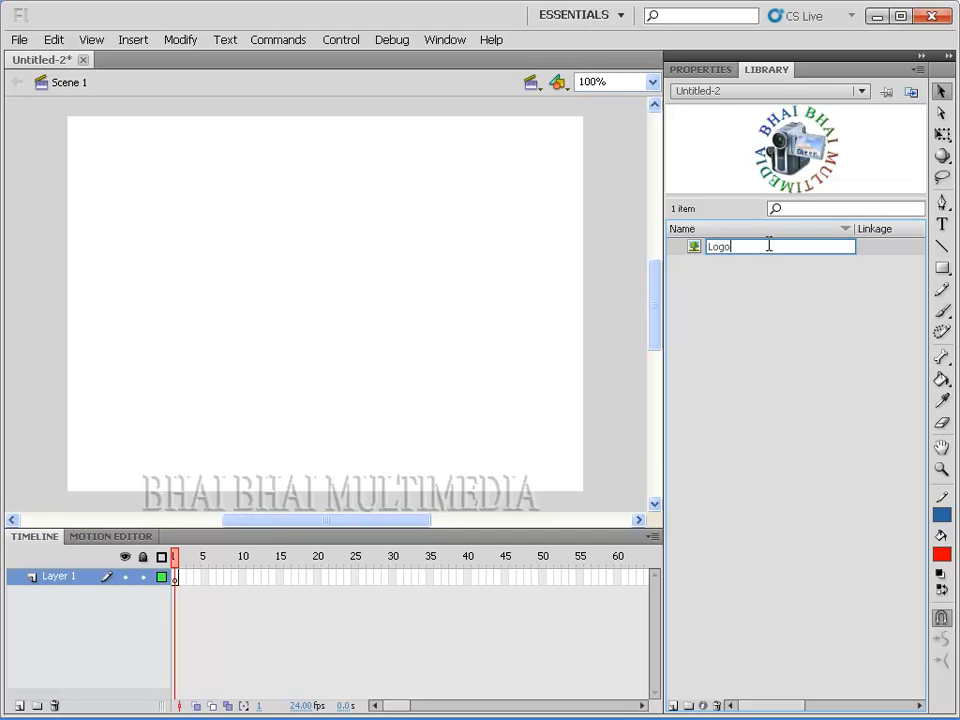
key(Return)
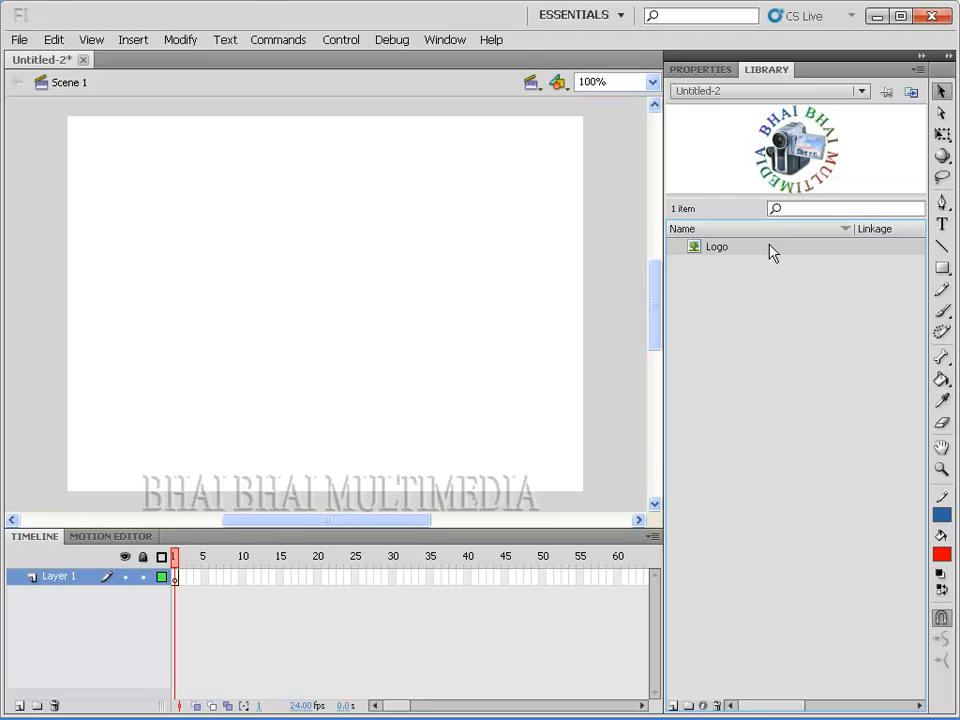
Step: Open the Logo bitmap's properties and allow smoothing for it
double_click(694, 247)
drag(536, 222, 378, 148)
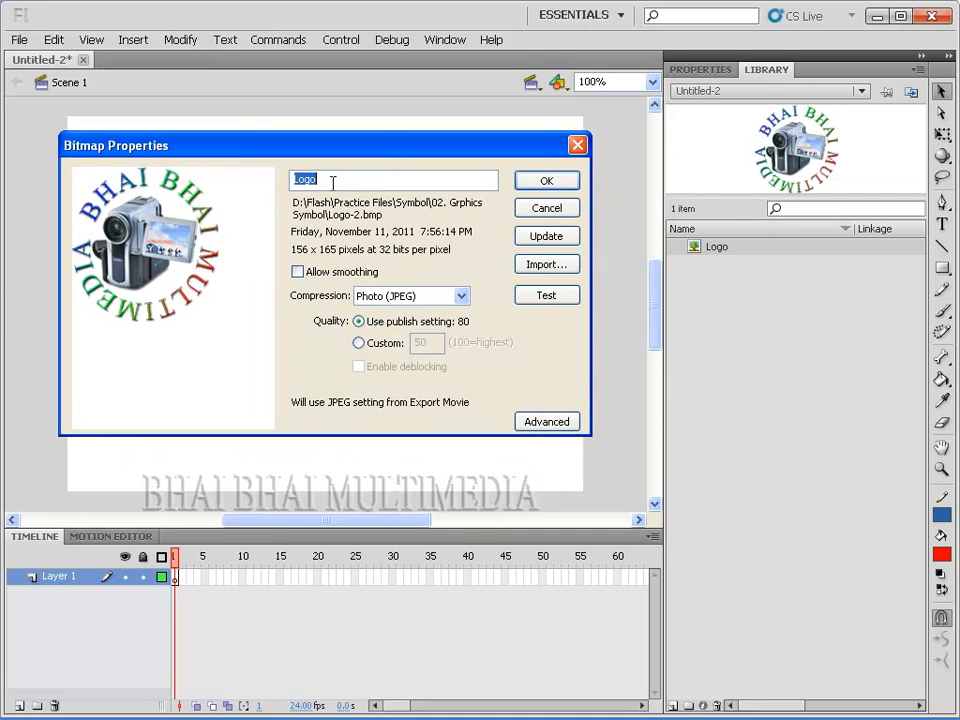
click(300, 274)
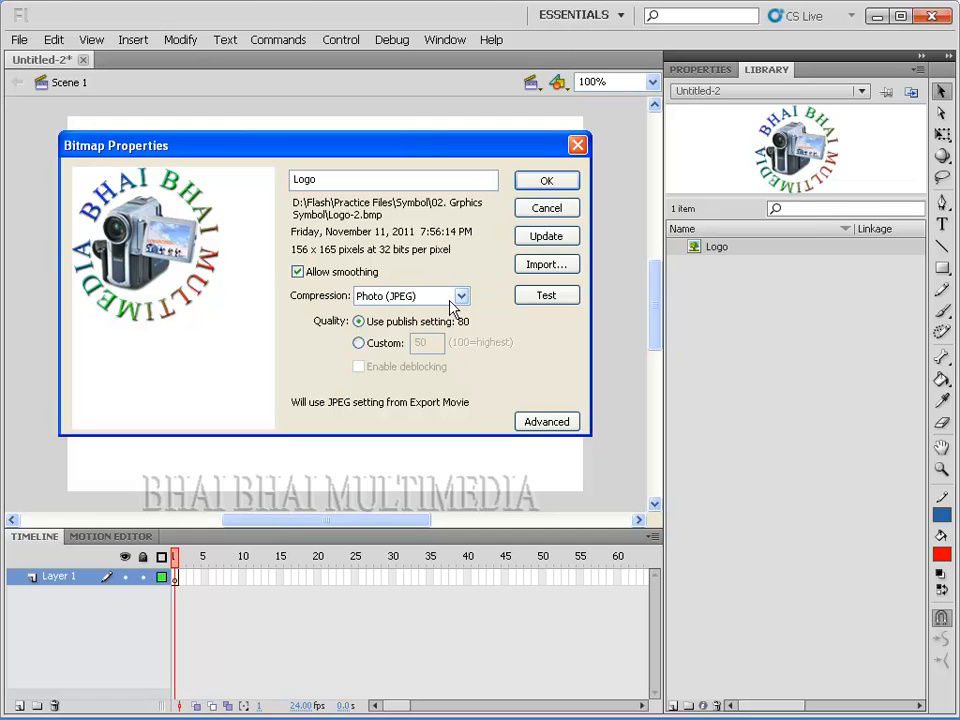
drag(424, 150, 491, 148)
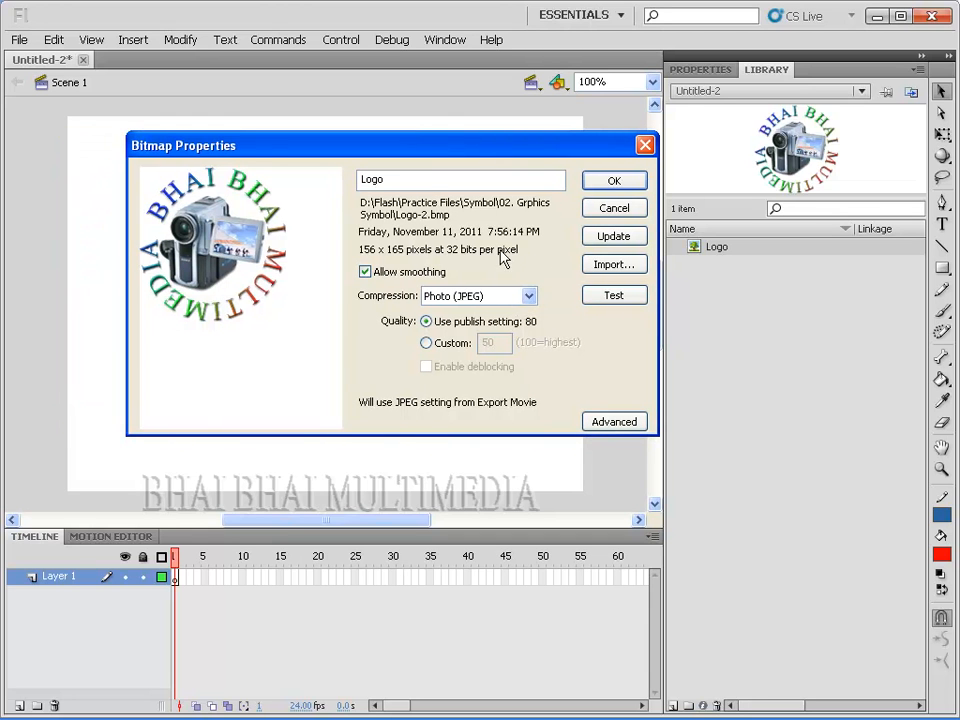
Step: Try Lossless (PNG/GIF) compression for the bitmap, return it to Photo (JPEG), and accept the bitmap properties
click(524, 298)
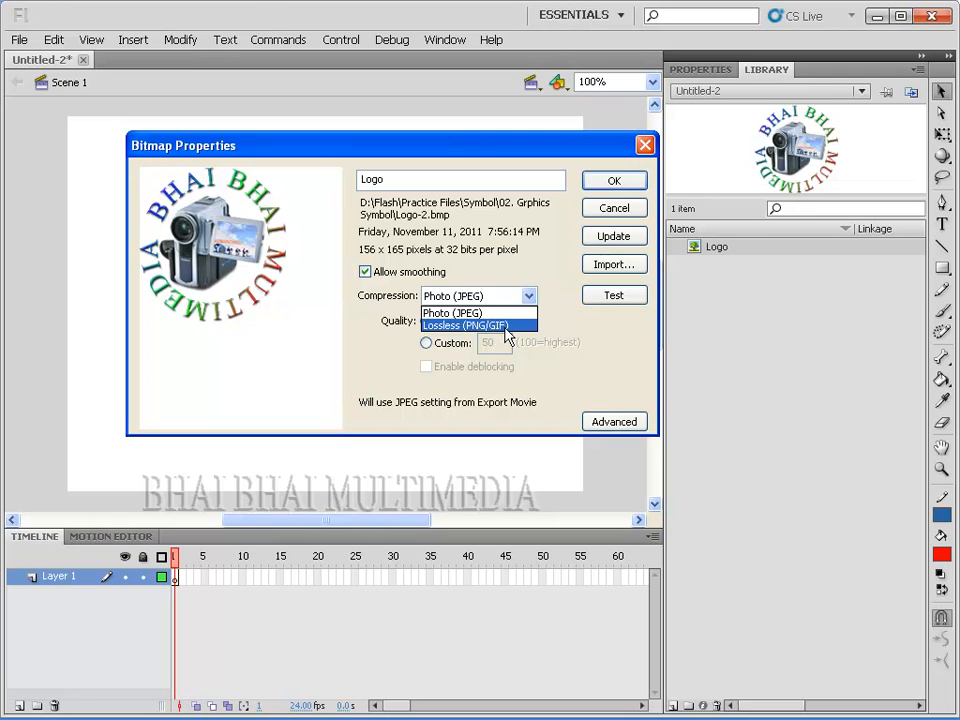
click(497, 327)
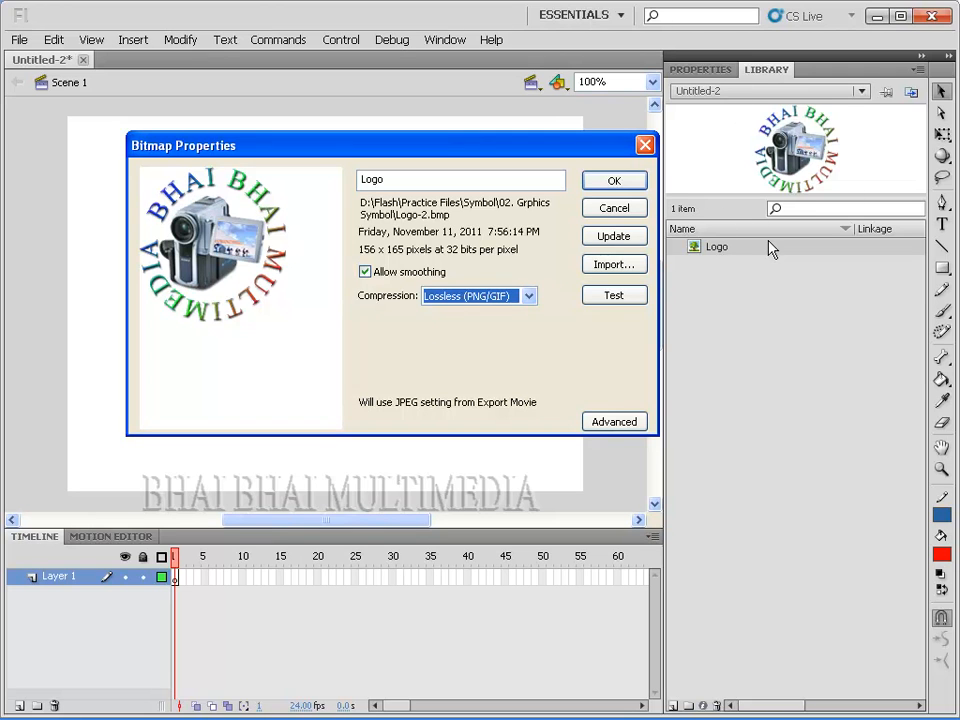
click(478, 296)
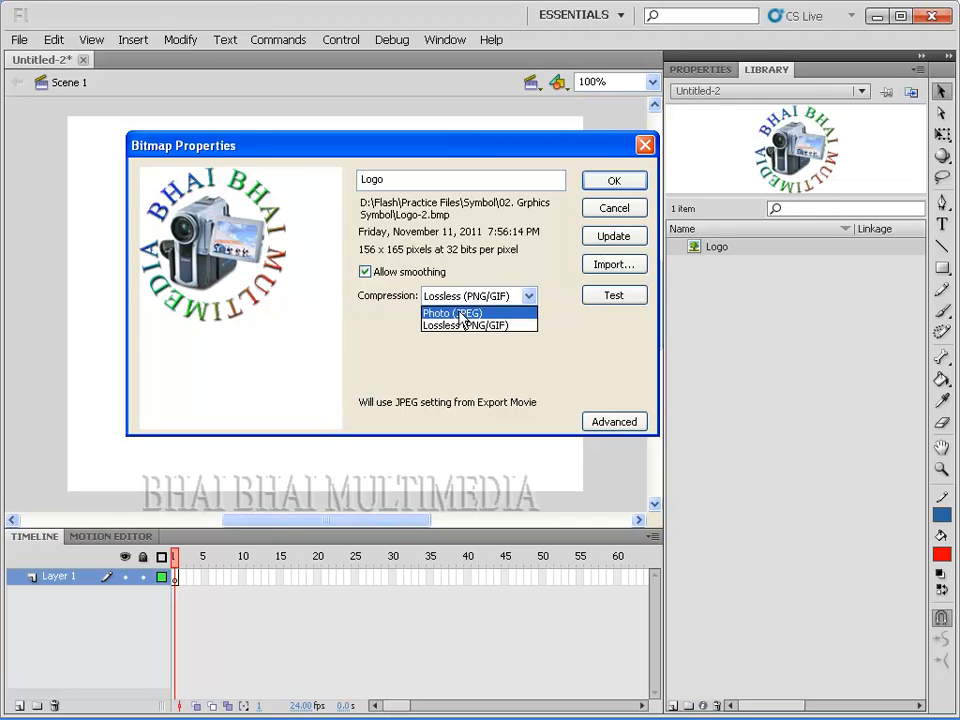
click(468, 314)
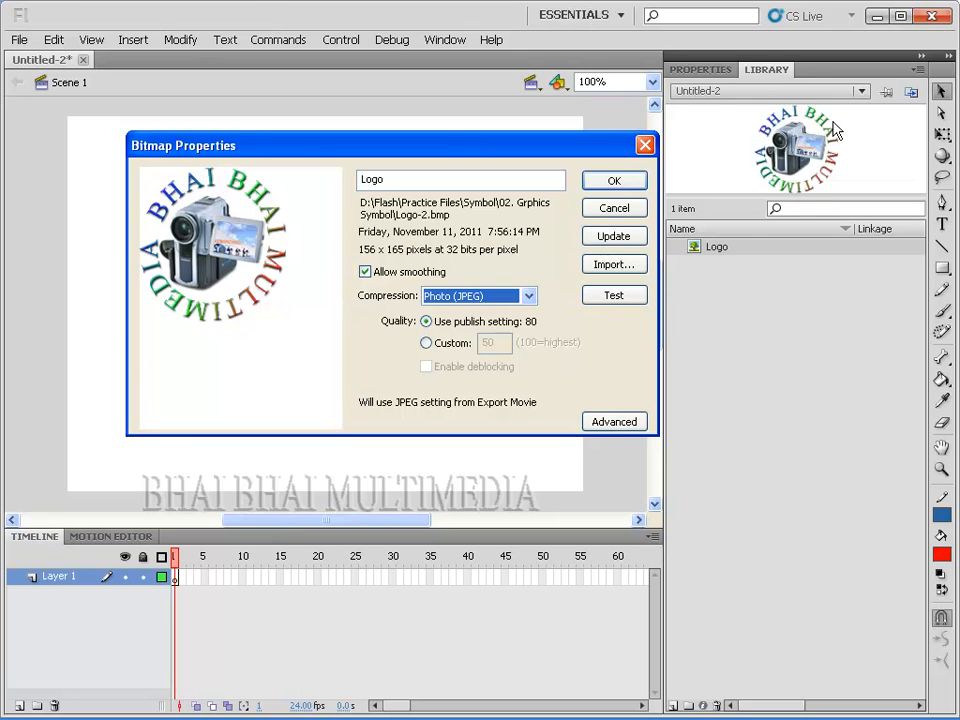
click(617, 184)
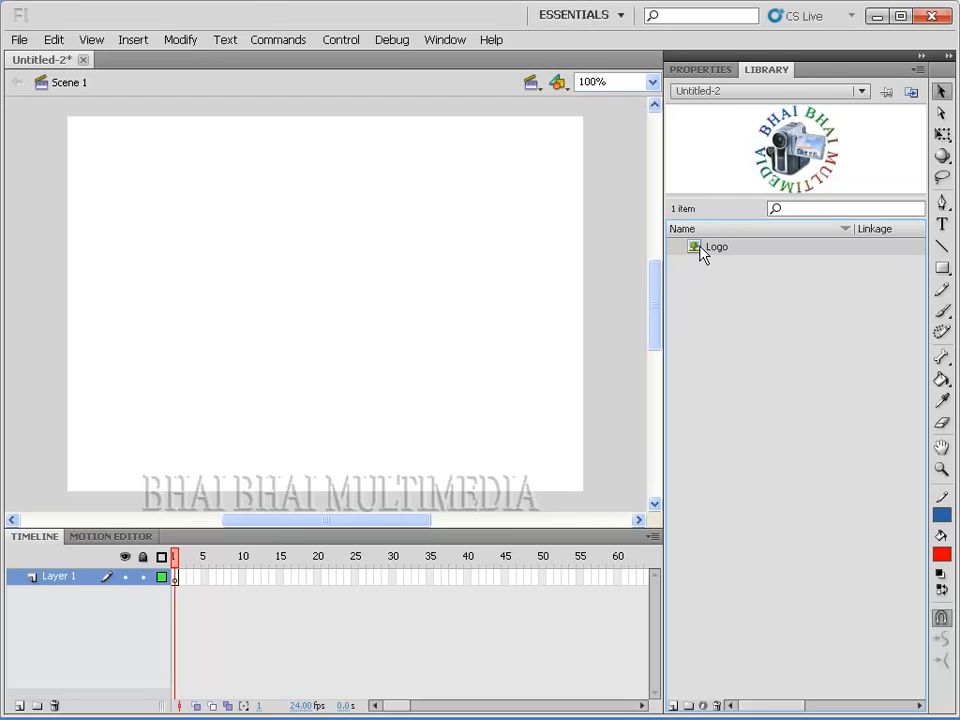
Step: Place the Logo bitmap from the library in the upper-left area of the stage and shift it slightly left
drag(697, 255, 171, 221)
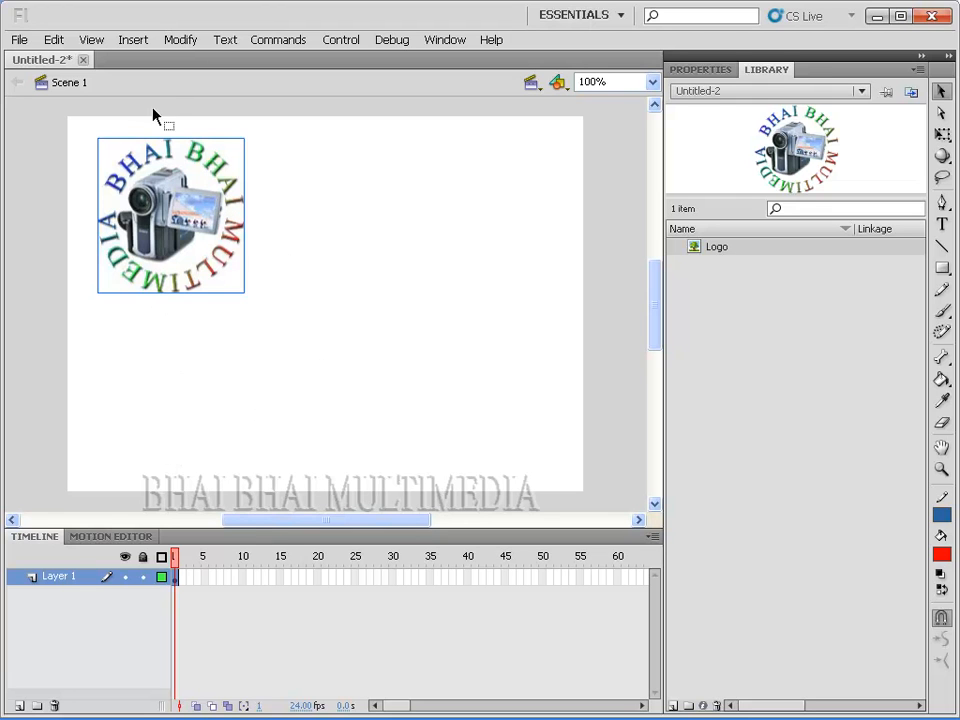
drag(181, 247, 173, 247)
click(360, 291)
Step: Start converting the logo bitmap on the stage to a symbol and name it LogoBBM
click(181, 247)
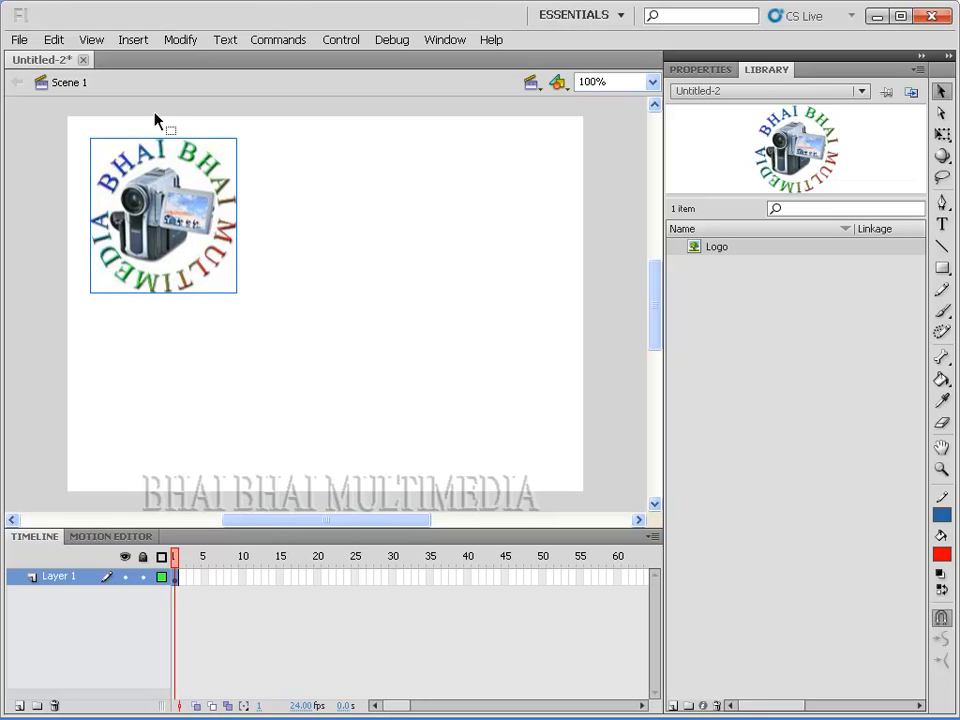
click(181, 41)
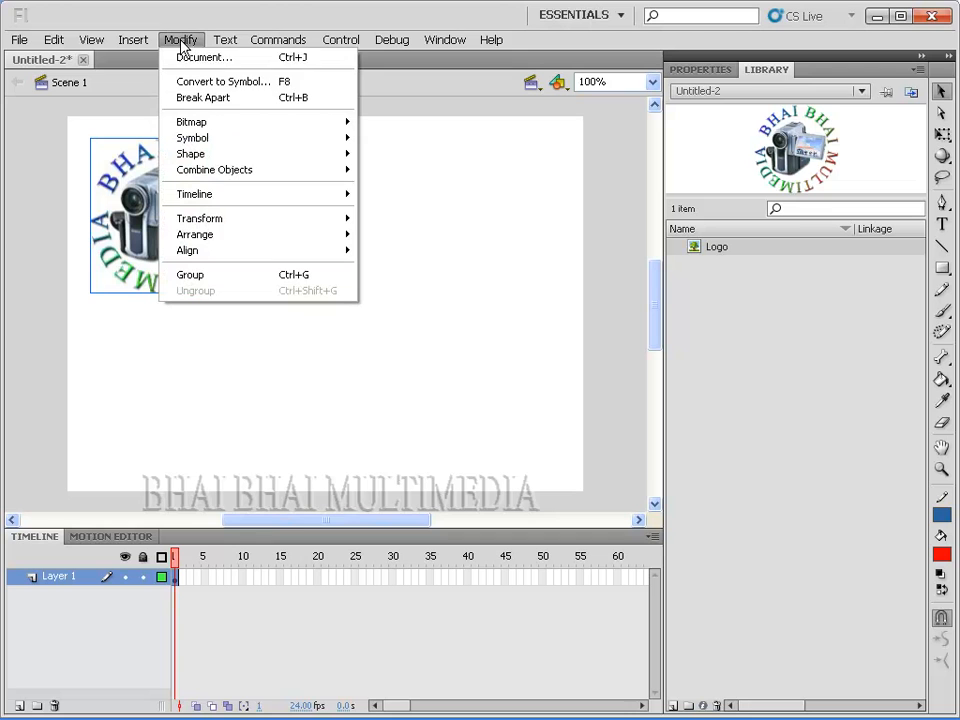
click(198, 90)
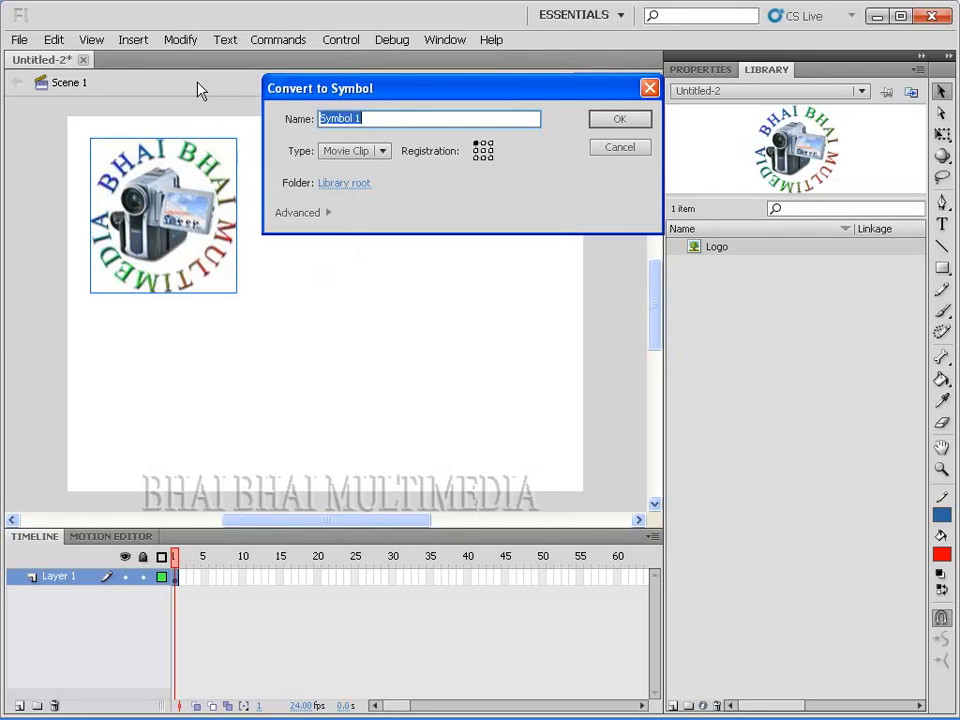
drag(390, 90, 407, 280)
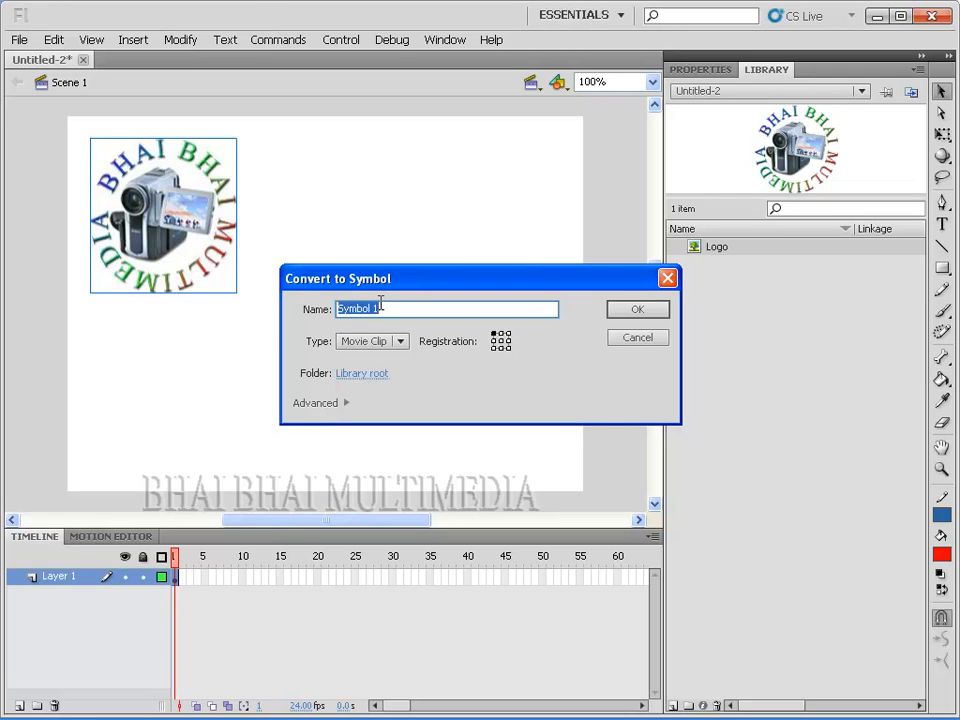
text(LogoBBM)
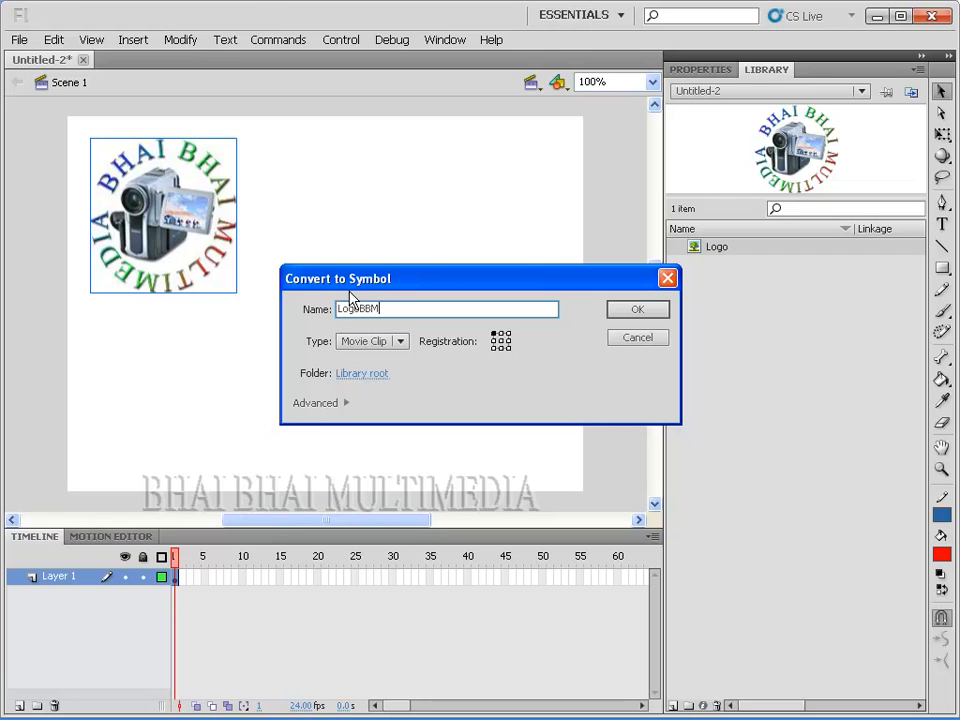
Step: Set the LogoBBM symbol's type to Graphic with top-left registration and create the symbol
click(398, 343)
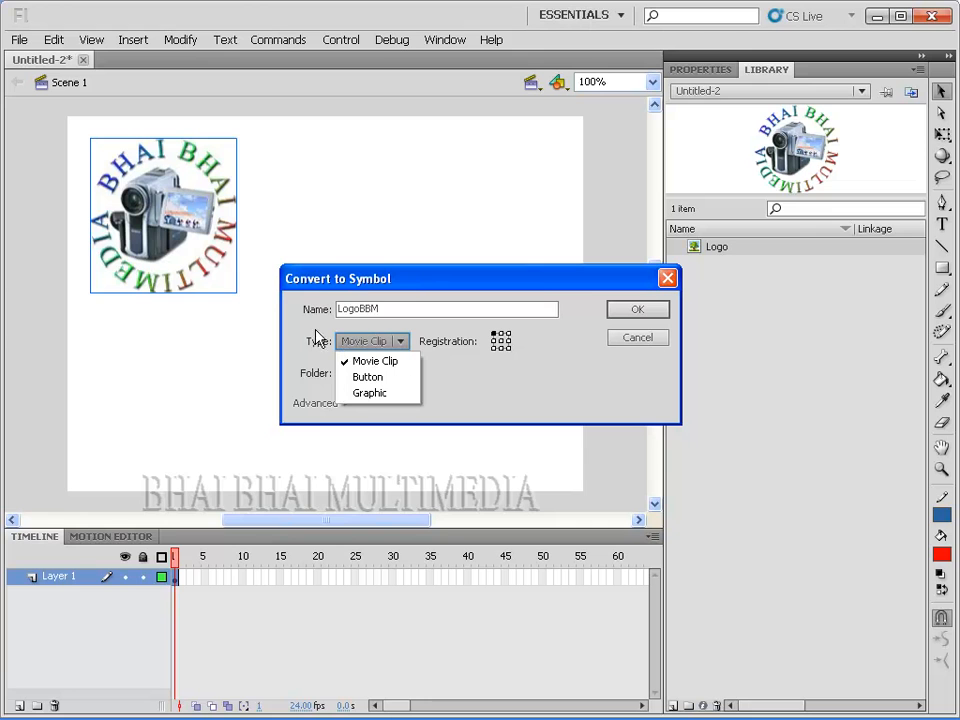
click(364, 396)
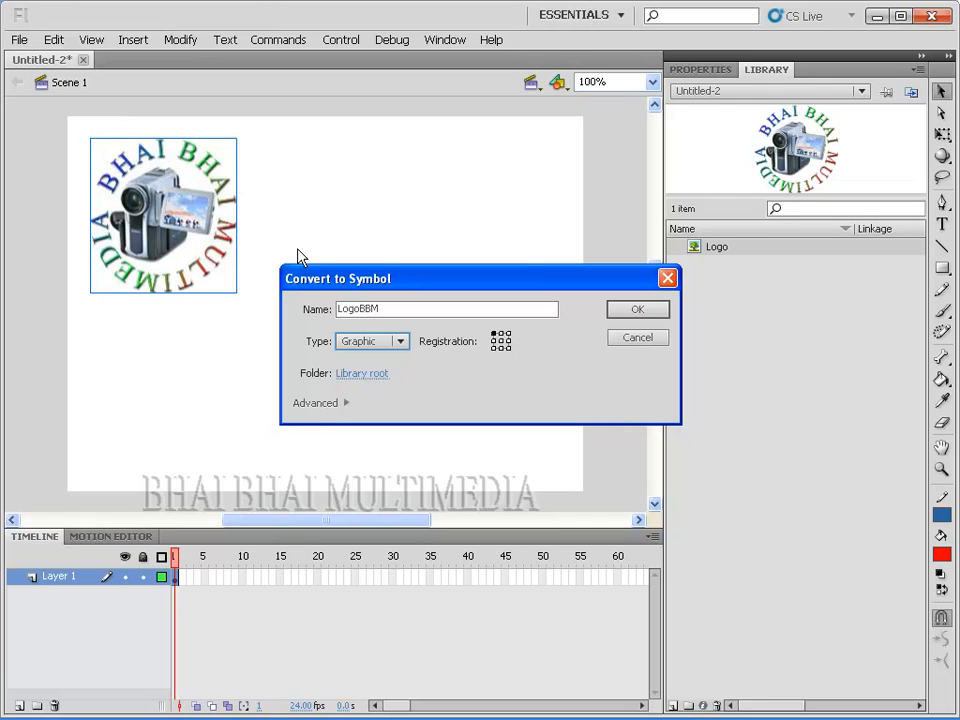
click(500, 341)
click(493, 335)
drag(459, 284, 452, 196)
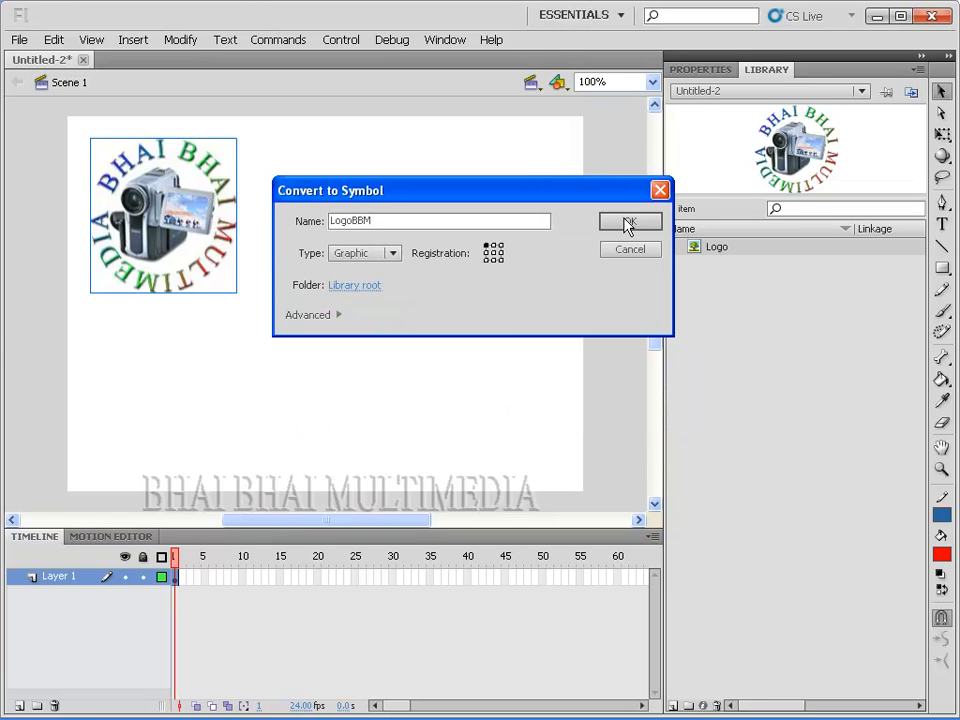
click(630, 222)
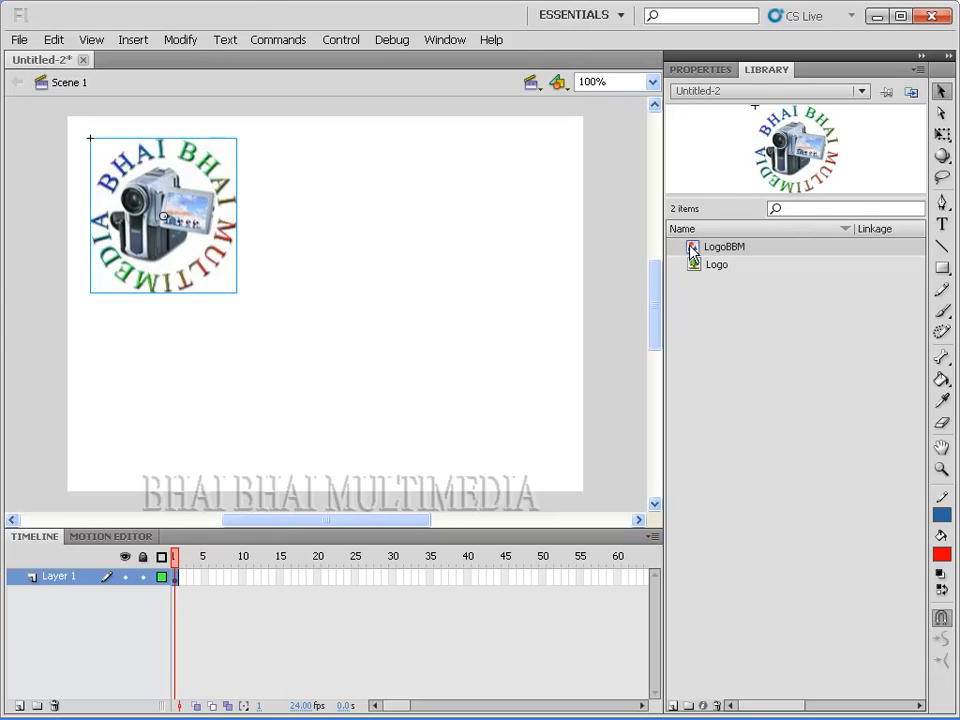
Step: Try placing instances of LogoBBM and the plain Logo bitmap from the library at several spots on the stage
drag(756, 248, 257, 220)
key(Delete)
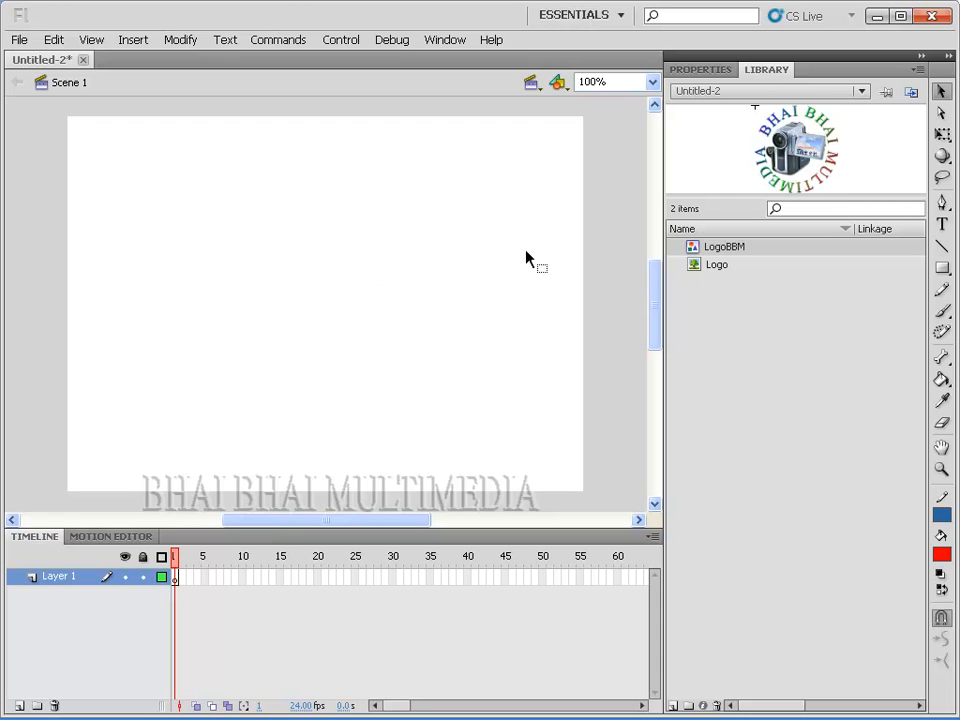
drag(698, 254, 442, 380)
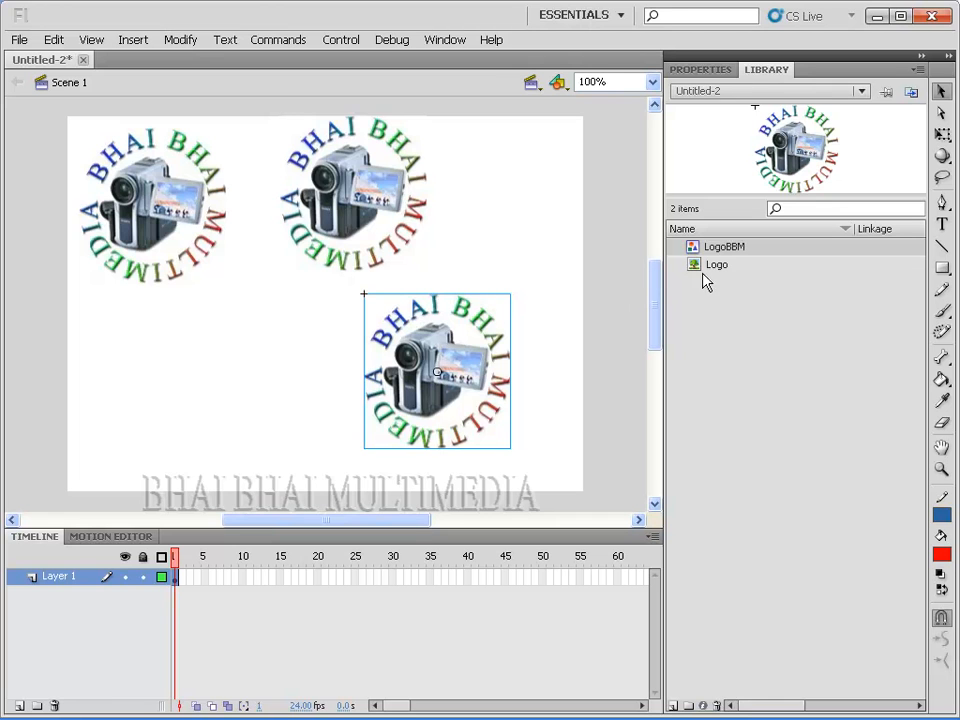
drag(714, 268, 91, 372)
Step: Delete all logo instances from the stage
drag(260, 440, 695, 255)
key(Delete)
drag(469, 268, 50, 240)
key(Delete)
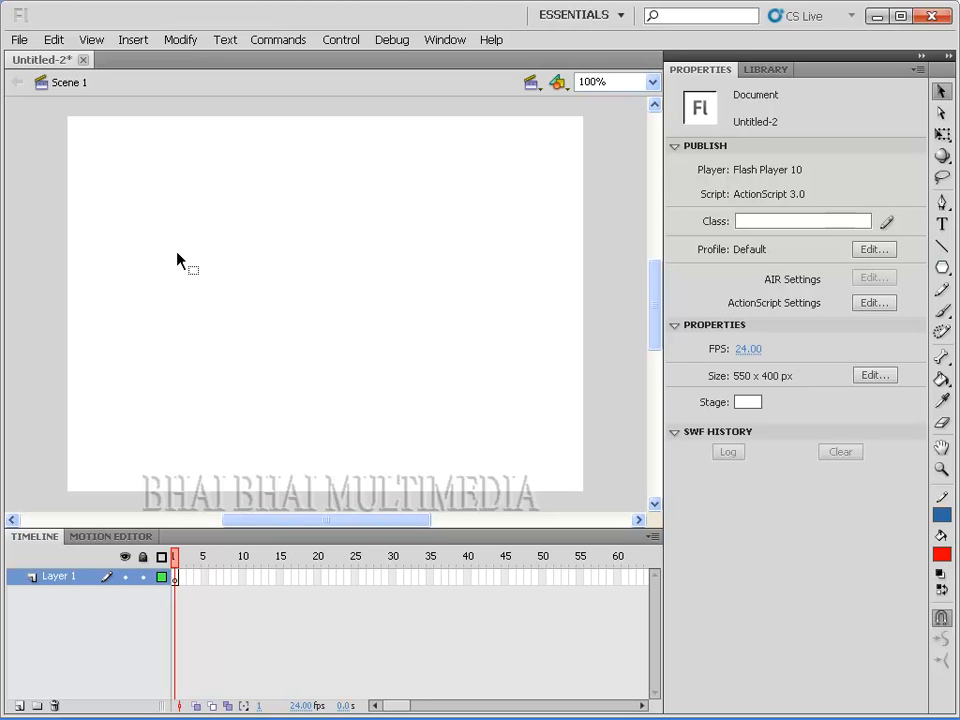
click(178, 40)
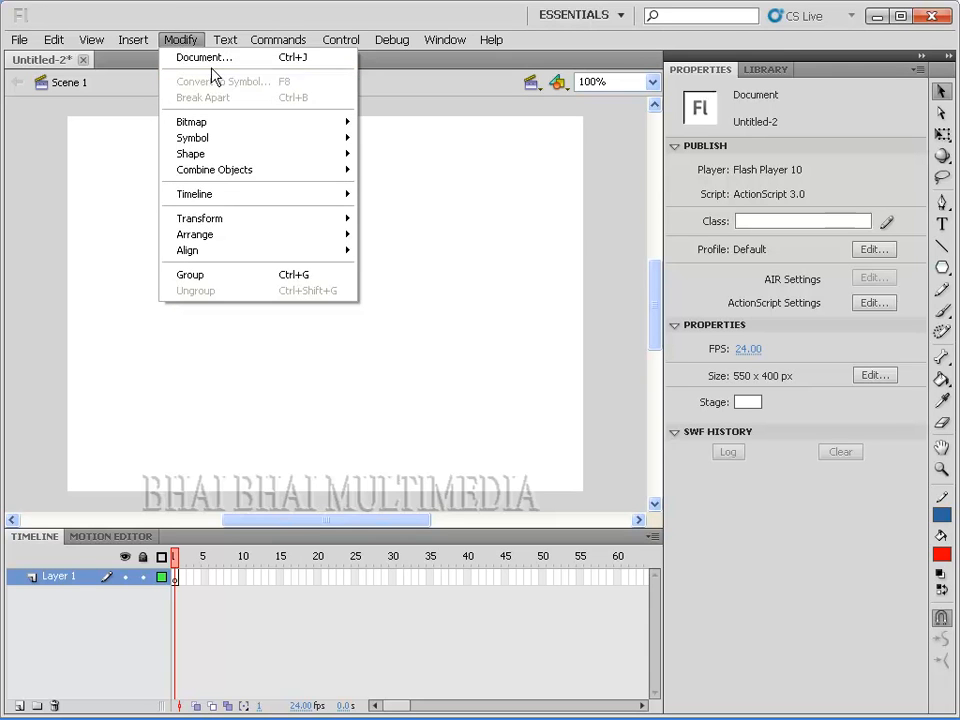
click(184, 43)
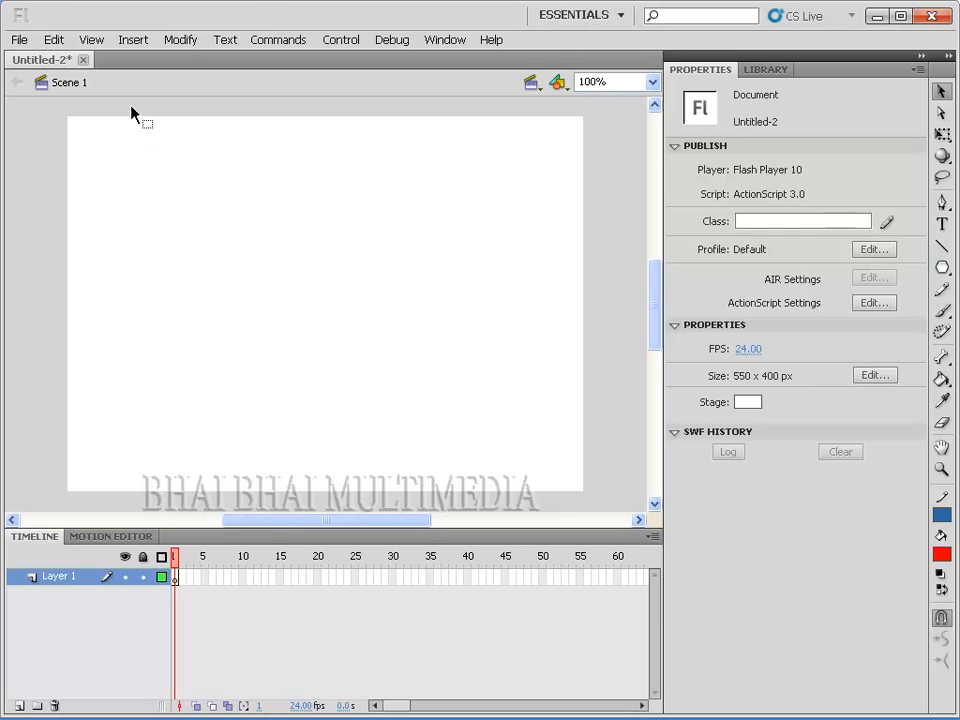
Step: Create a new empty symbol named Star with the type Graphic
click(132, 42)
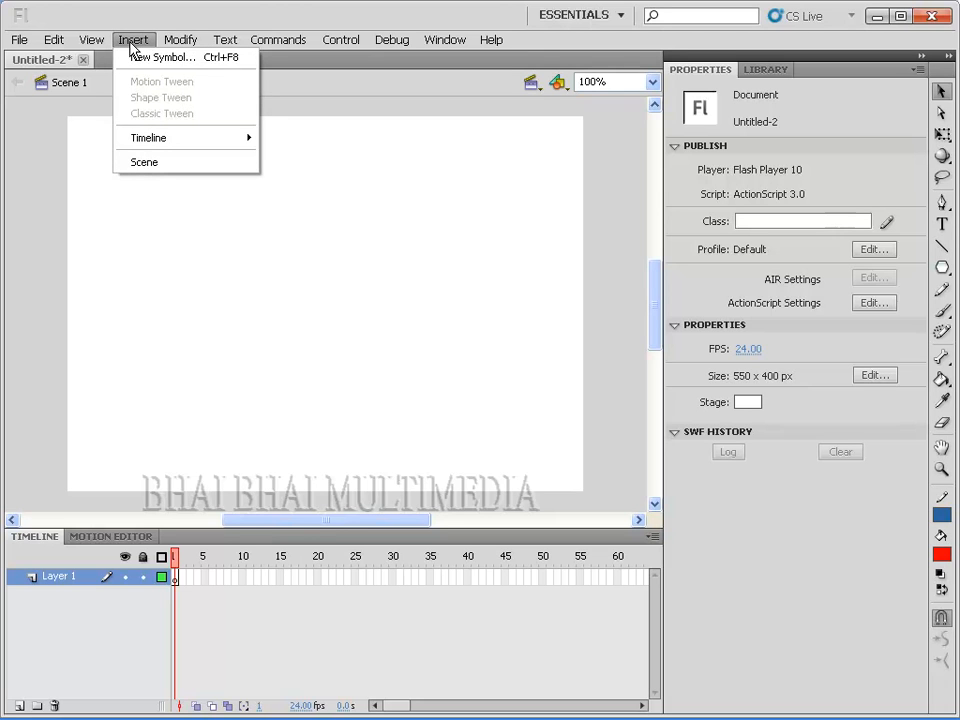
click(138, 58)
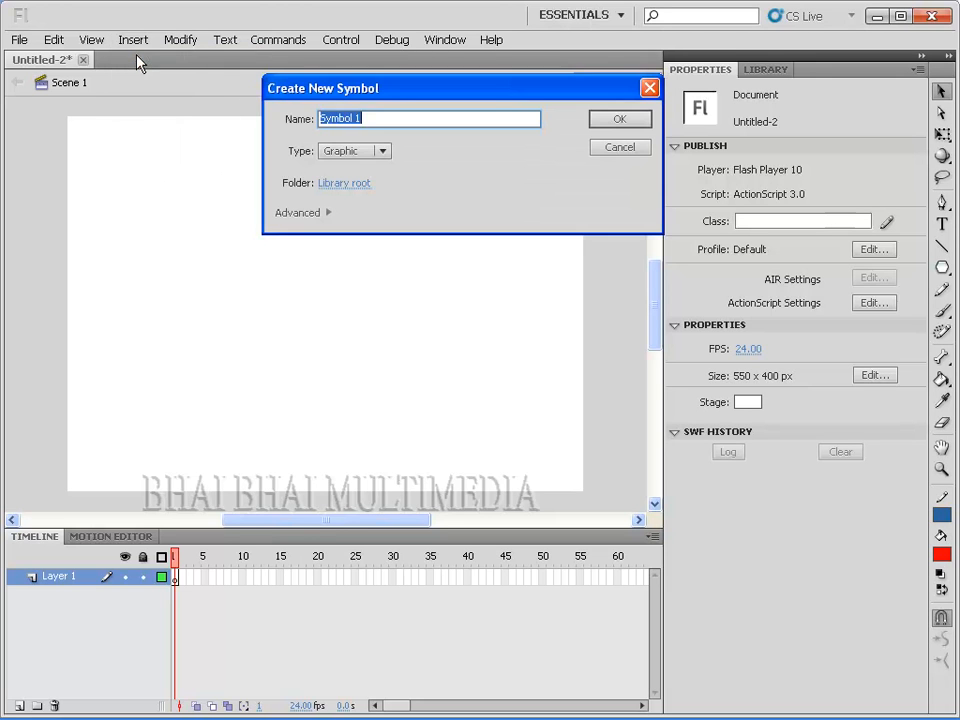
drag(357, 90, 297, 238)
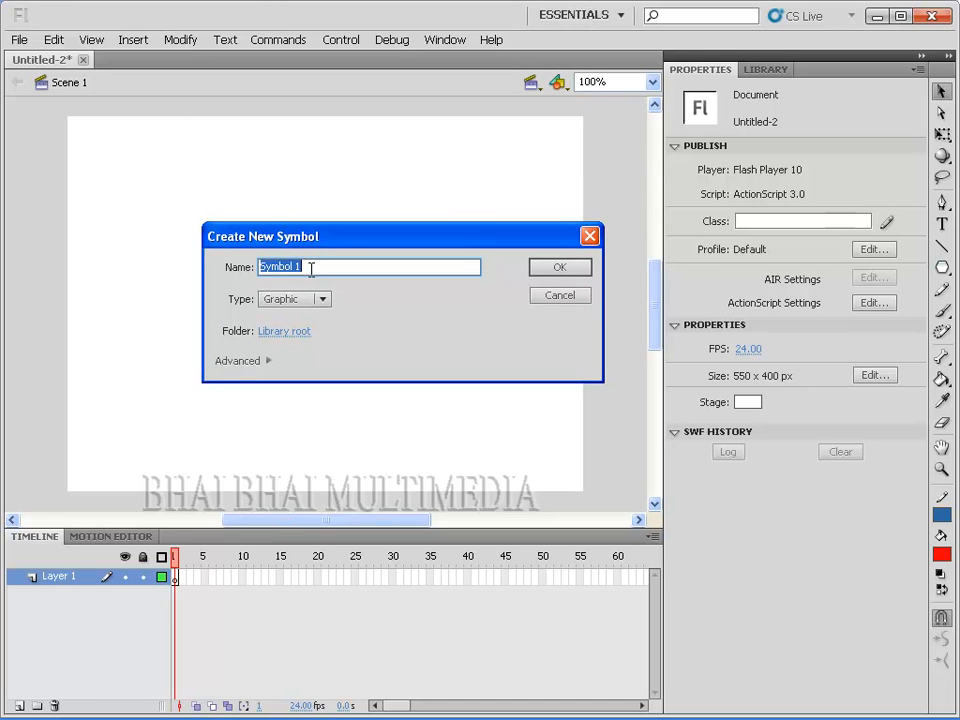
text(s)
key(BackSpace)
text(Star)
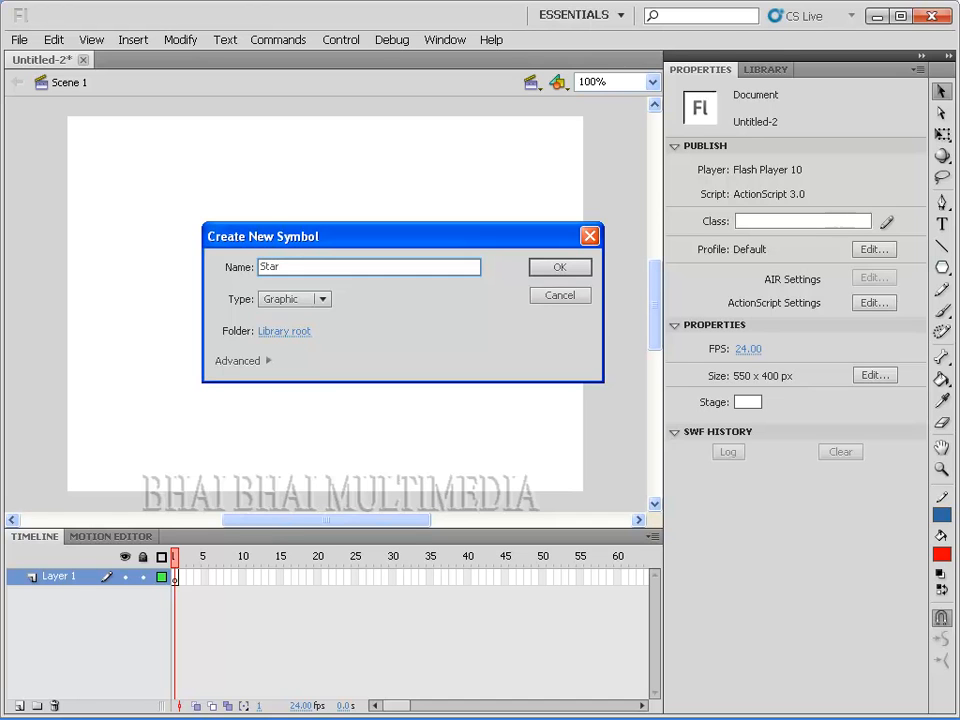
click(321, 299)
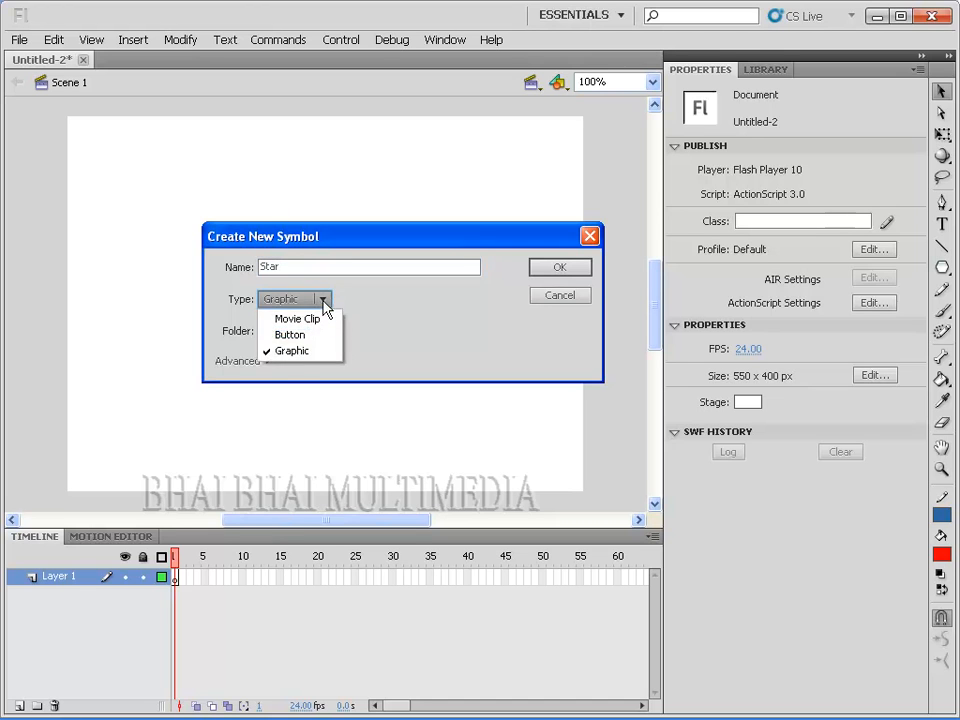
click(288, 351)
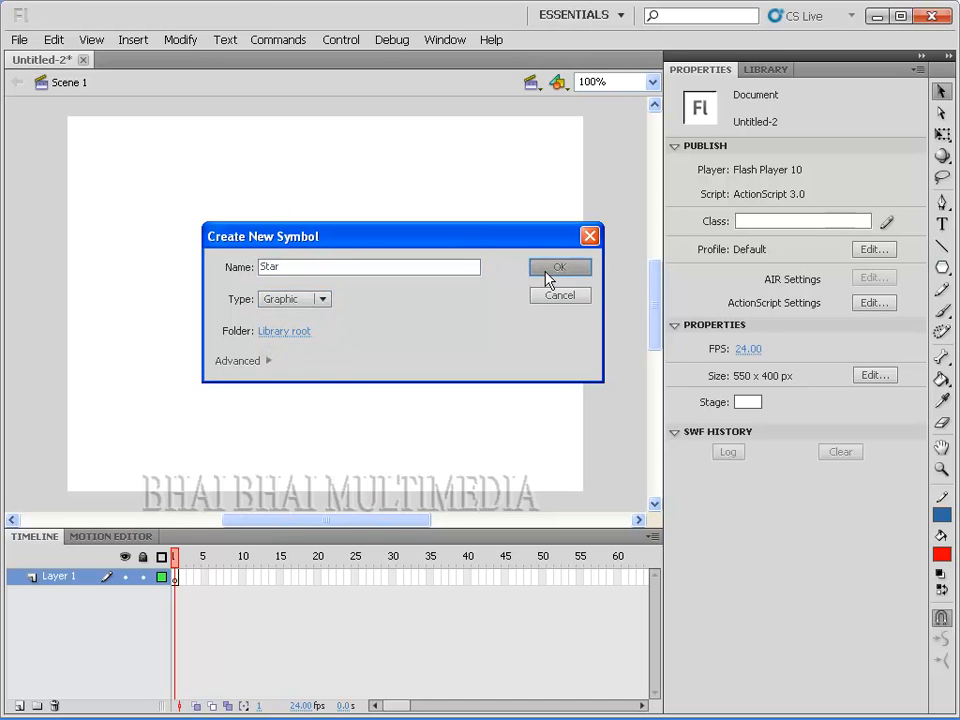
click(548, 272)
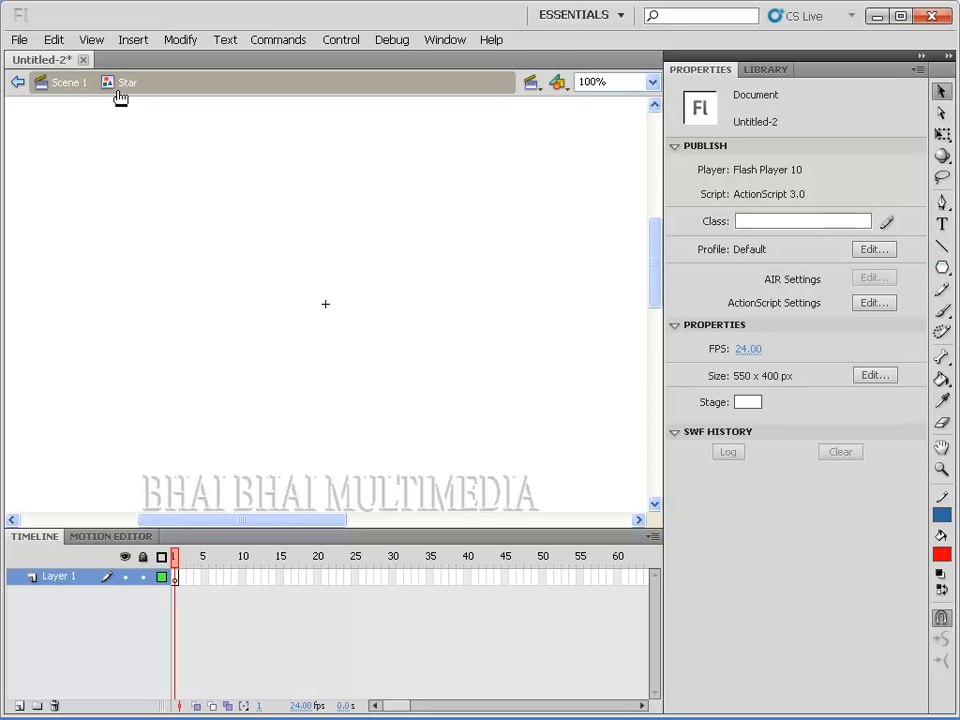
Step: Draw a red five-pointed star about 141 × 148 px with the PolyStar tool and centre it on the symbol's registration point
click(942, 270)
key(r)
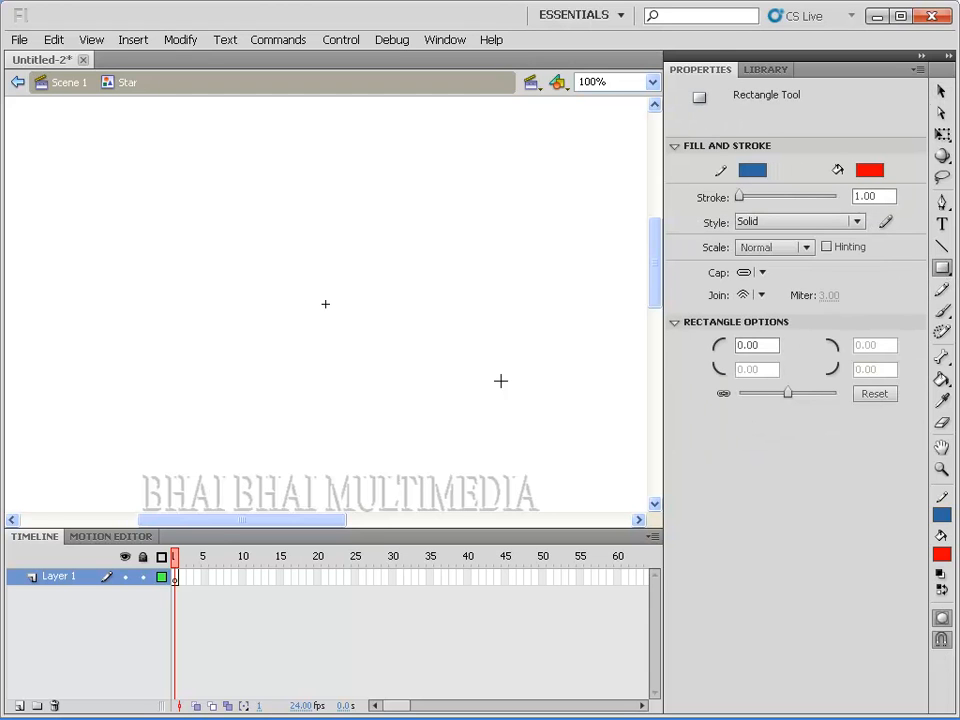
click(943, 269)
click(797, 351)
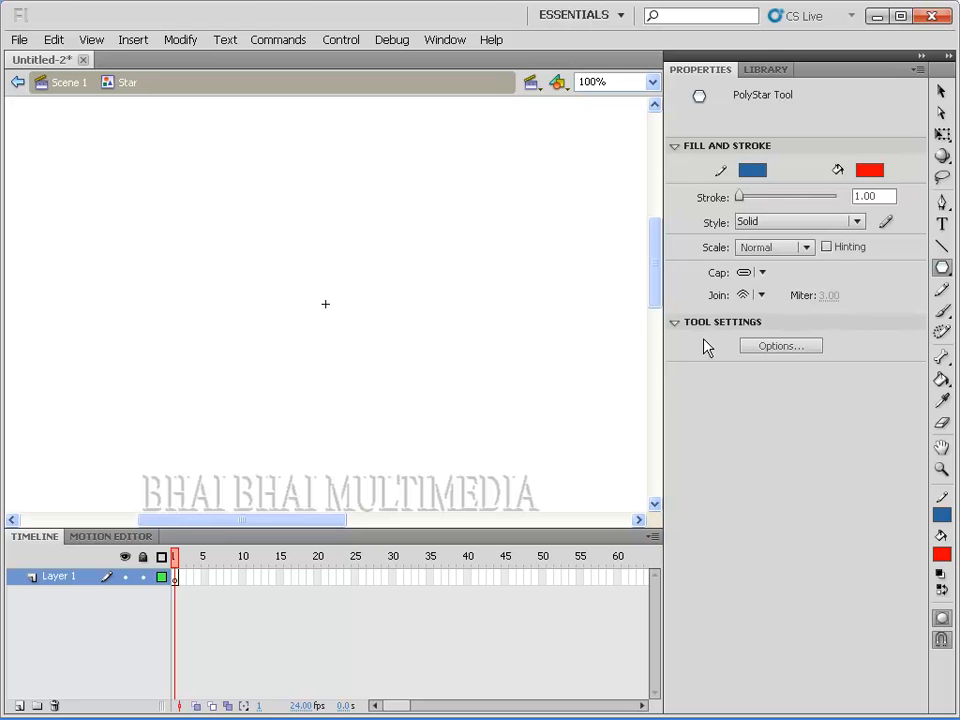
click(783, 350)
click(476, 416)
drag(292, 284, 347, 324)
click(940, 91)
drag(290, 291, 321, 314)
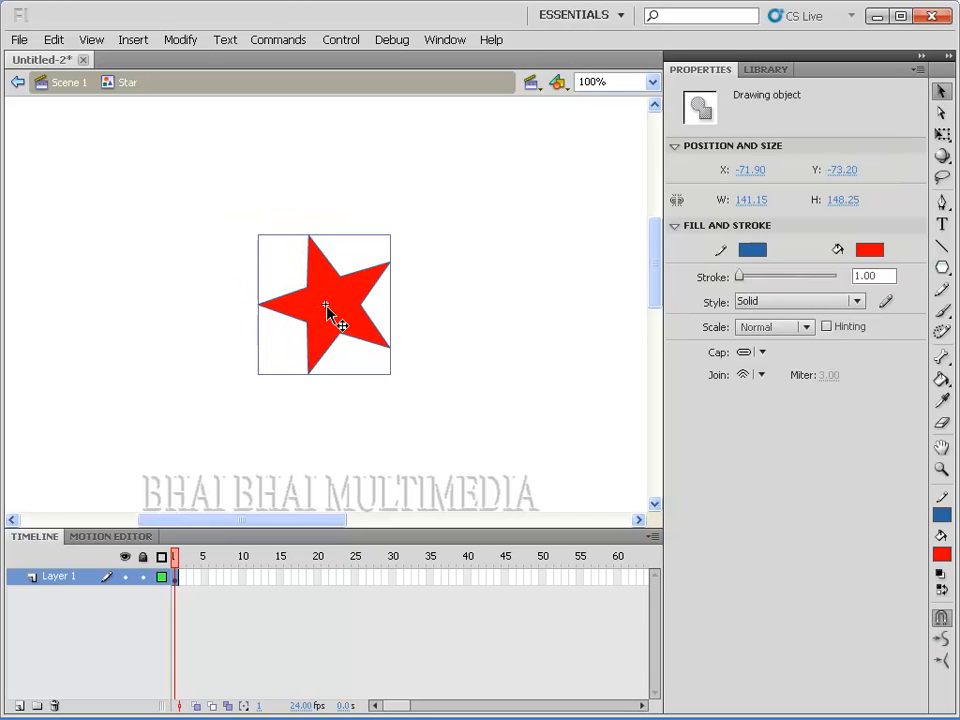
Step: Return to Scene 1 and place four instances of the Star symbol from the library in two rows of two
click(68, 85)
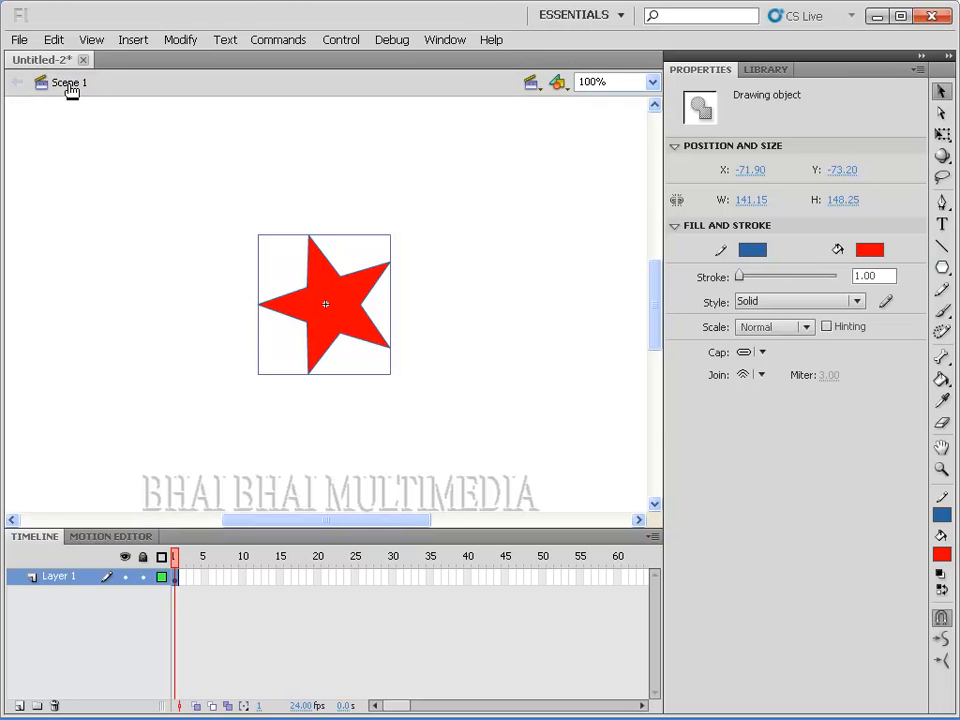
click(765, 70)
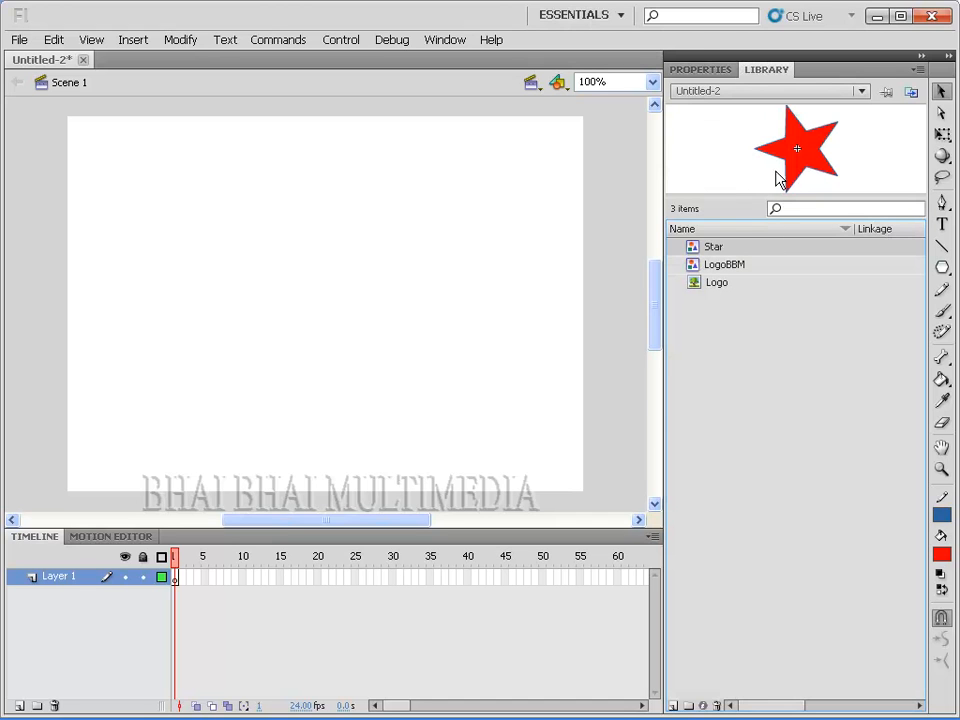
drag(695, 250, 162, 206)
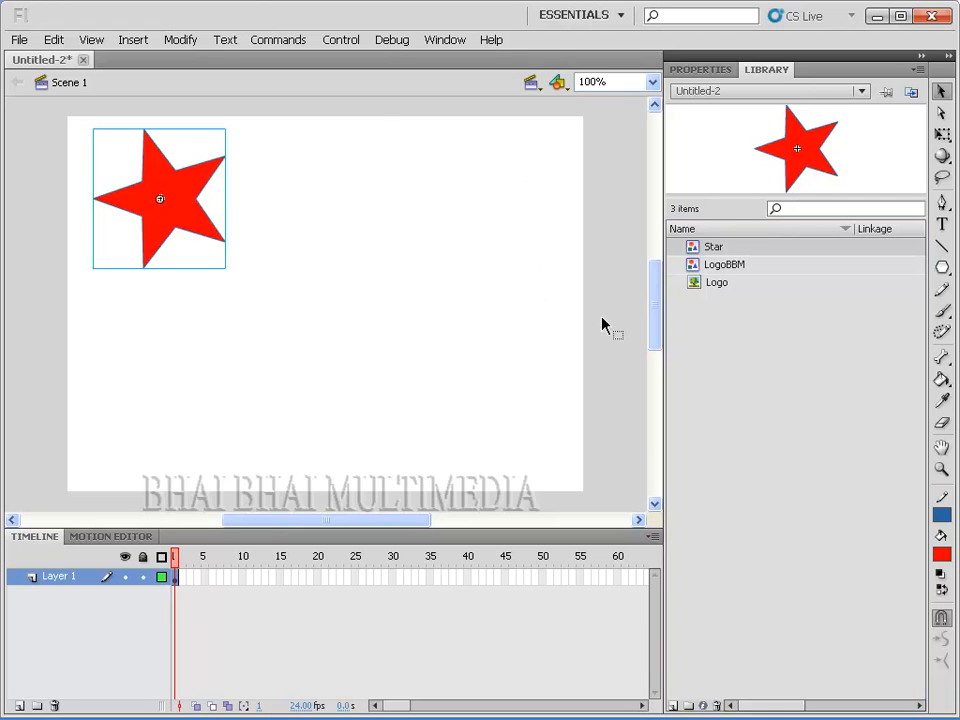
drag(709, 252, 352, 170)
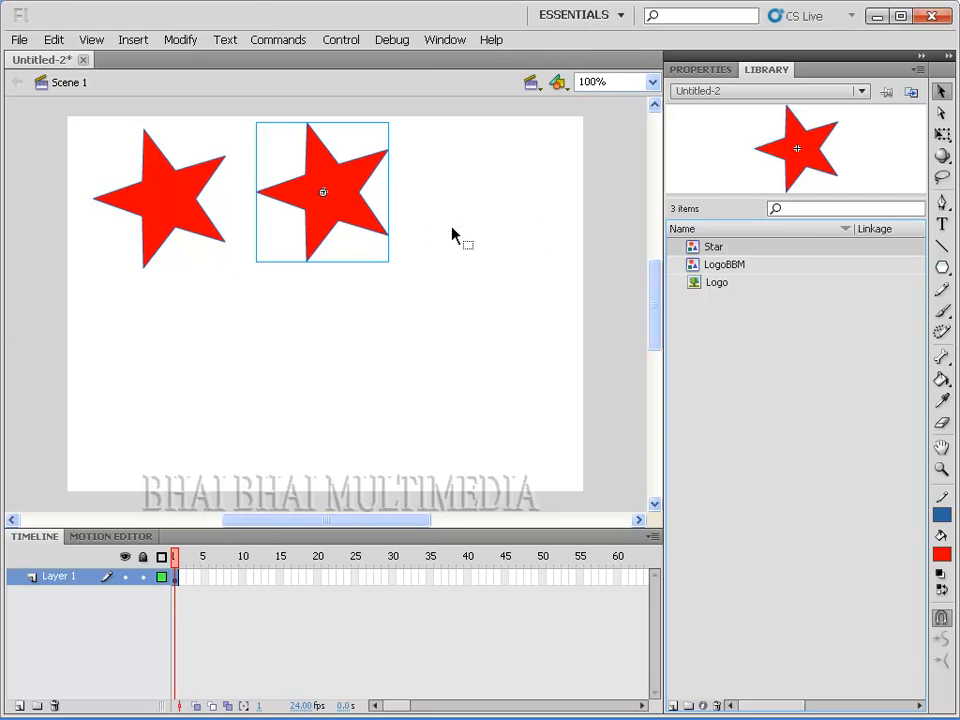
drag(705, 247, 161, 364)
drag(699, 251, 352, 347)
Step: Scale down the upper-right star to about half, the lower-right star slightly, and the lower-left star to a very small size with Free Transform
click(141, 213)
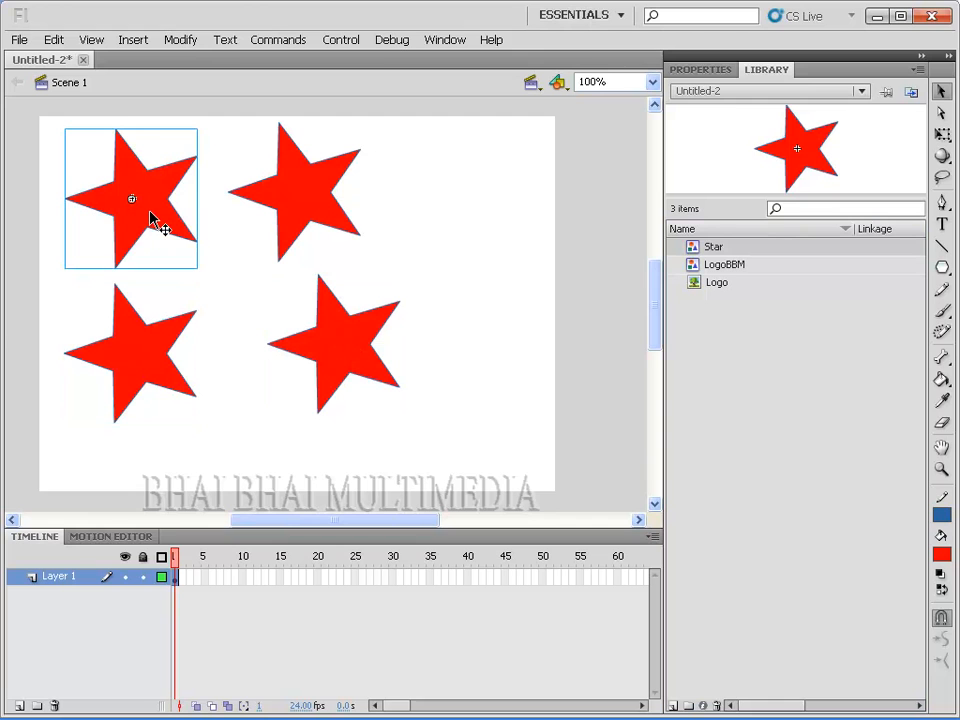
click(285, 218)
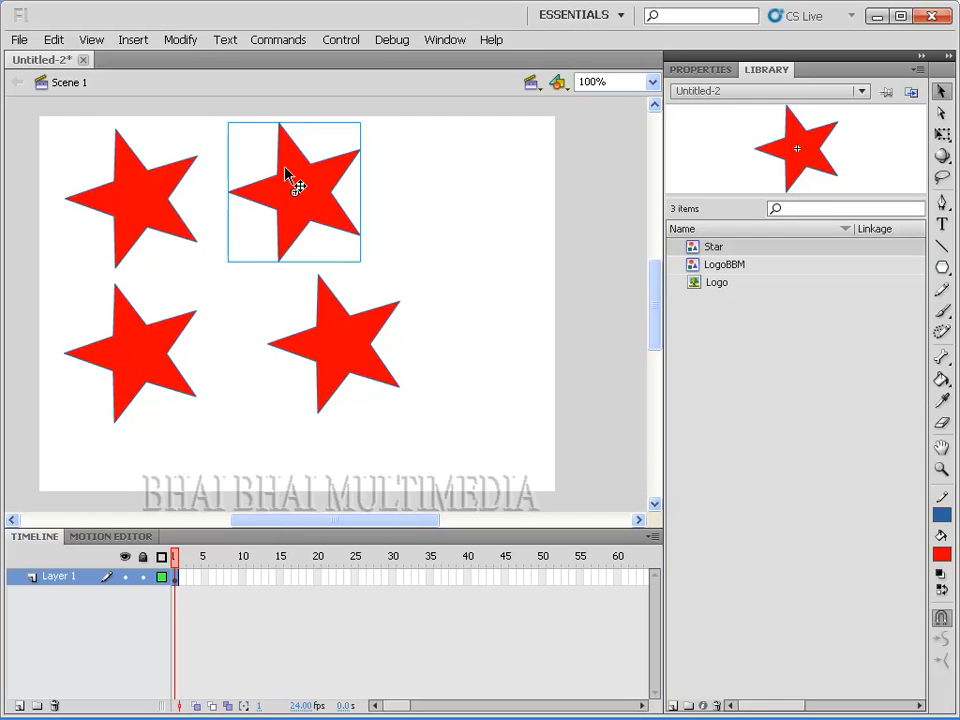
click(941, 134)
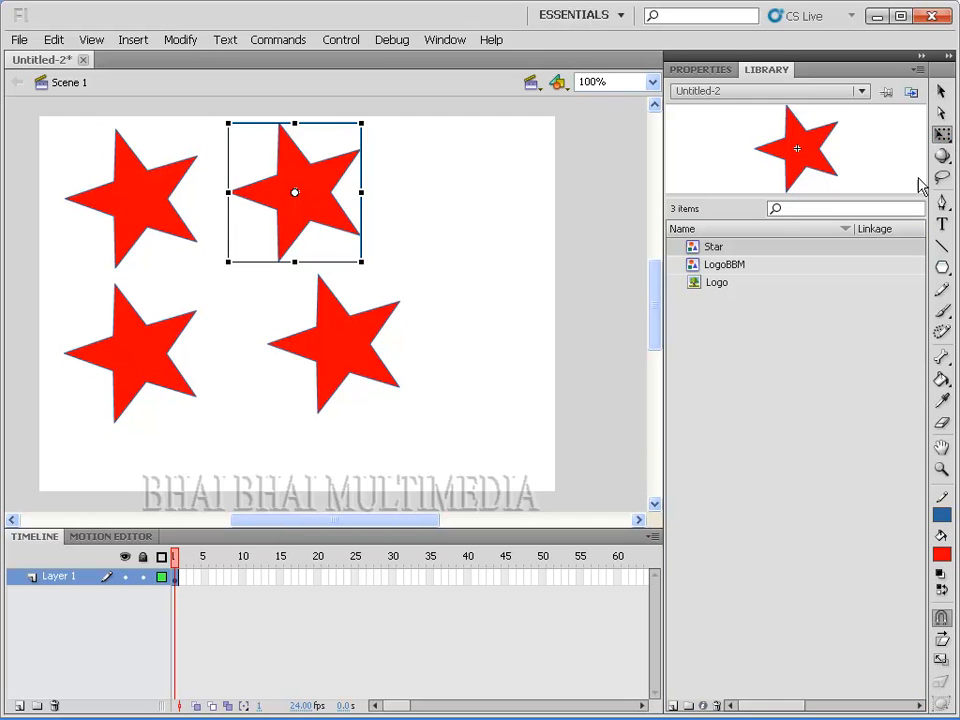
drag(362, 263, 328, 229)
click(364, 375)
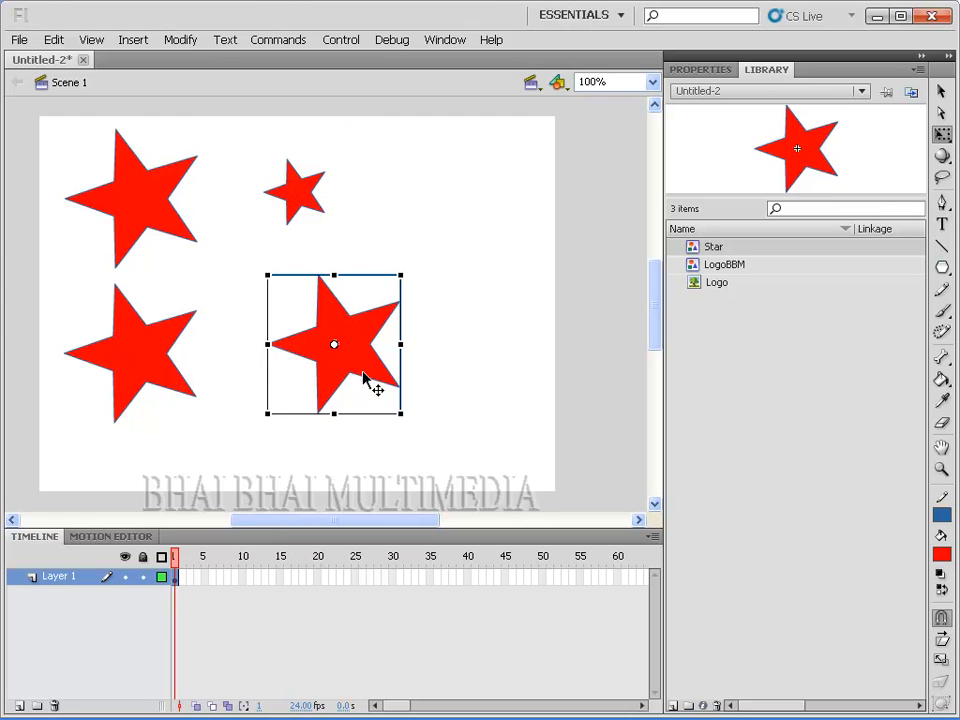
mouse_move(400, 414)
mouse_down()
mouse_move(369, 381)
mouse_move(388, 396)
mouse_up()
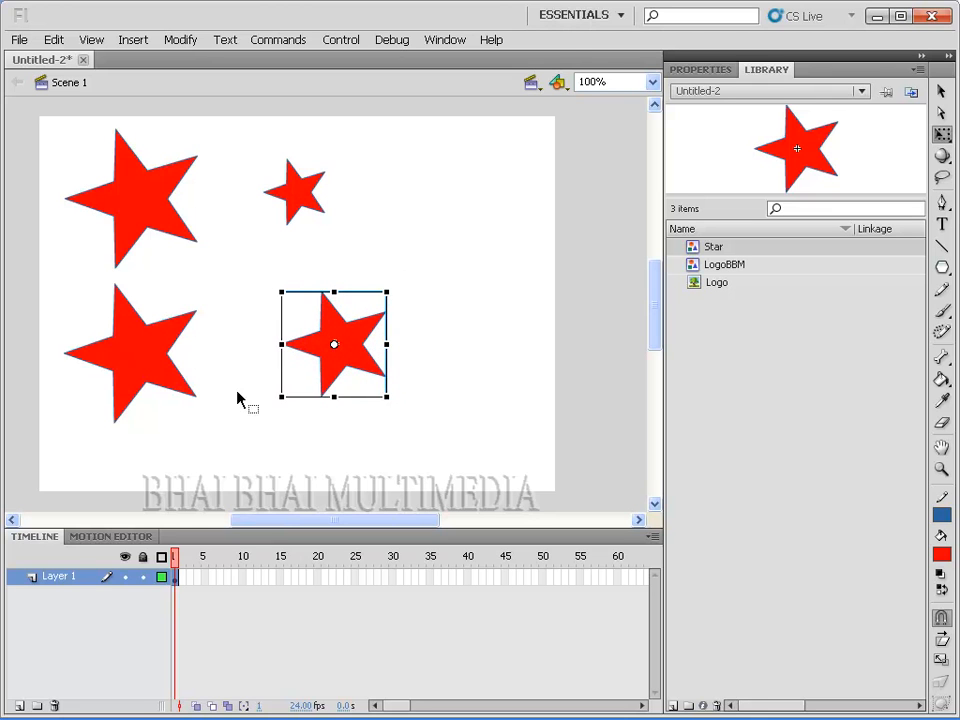
click(135, 368)
drag(195, 422, 148, 372)
Step: Move the three reduced stars close to the largest star, forming a compact group in the stage's upper-left area
click(146, 193)
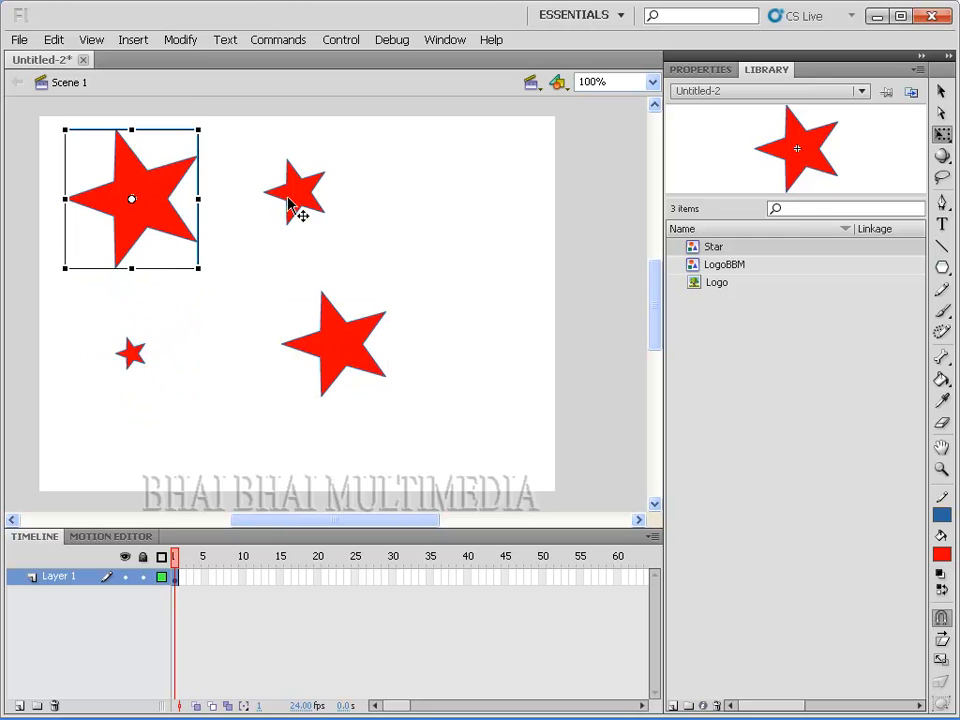
drag(354, 343, 182, 300)
click(306, 200)
click(132, 354)
drag(148, 363, 245, 308)
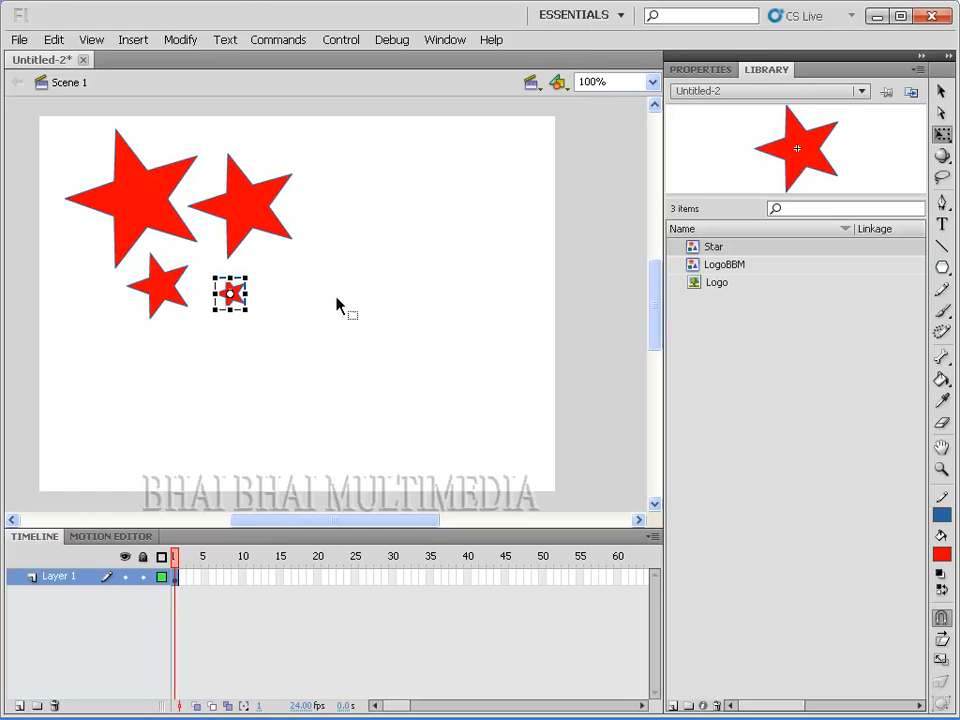
Step: Apply an Alpha color effect of 27% to the second-largest Star instance, beside the largest star
click(261, 230)
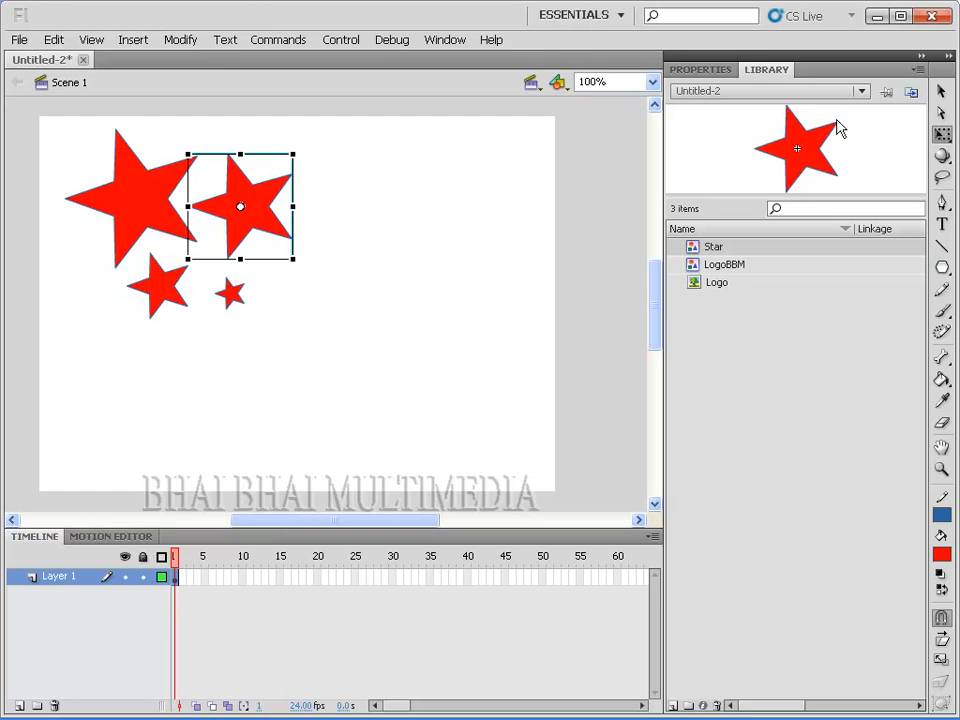
click(941, 91)
click(165, 240)
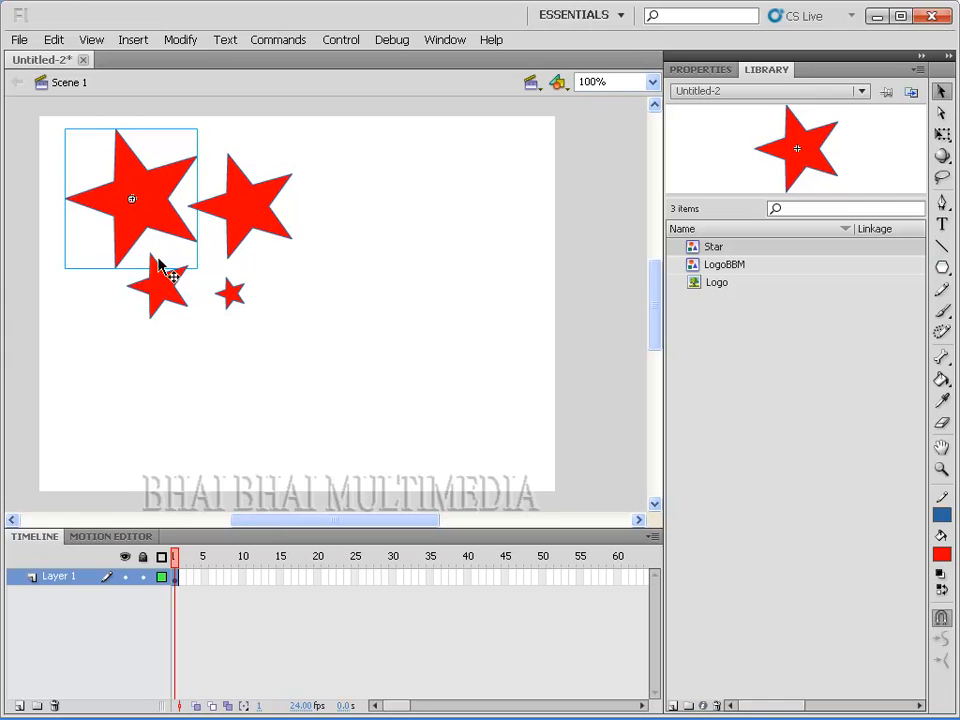
click(172, 292)
click(251, 219)
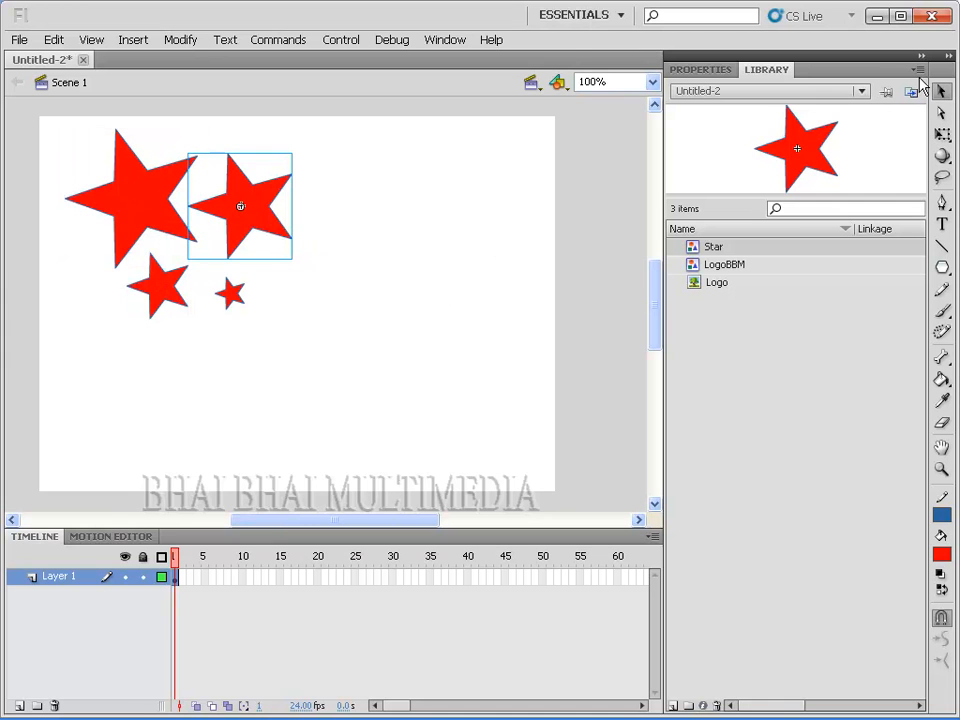
click(697, 72)
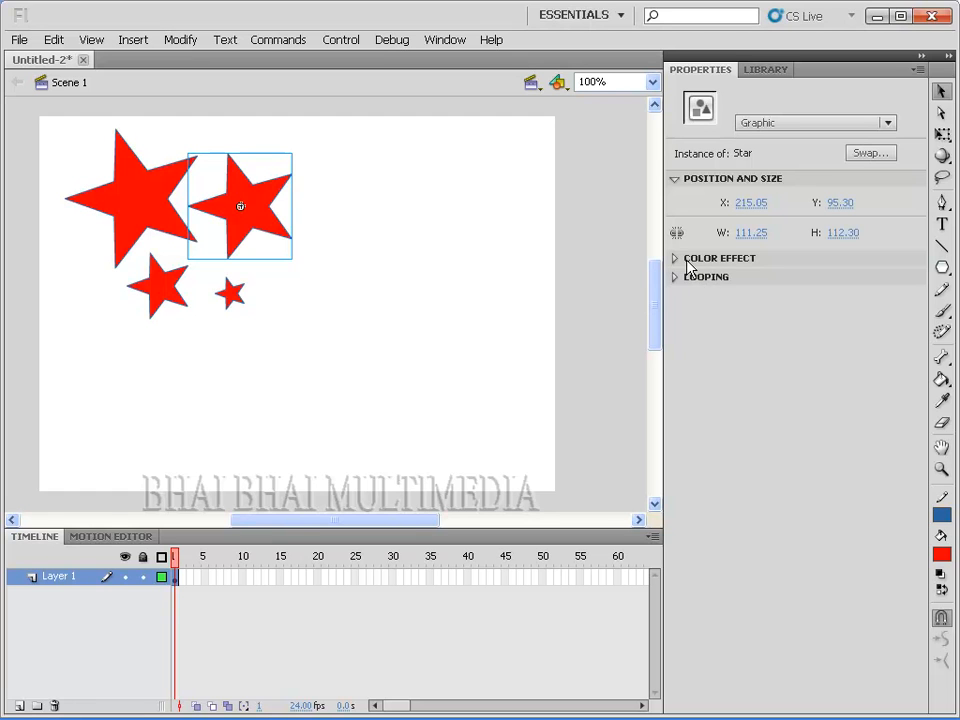
click(678, 260)
click(834, 283)
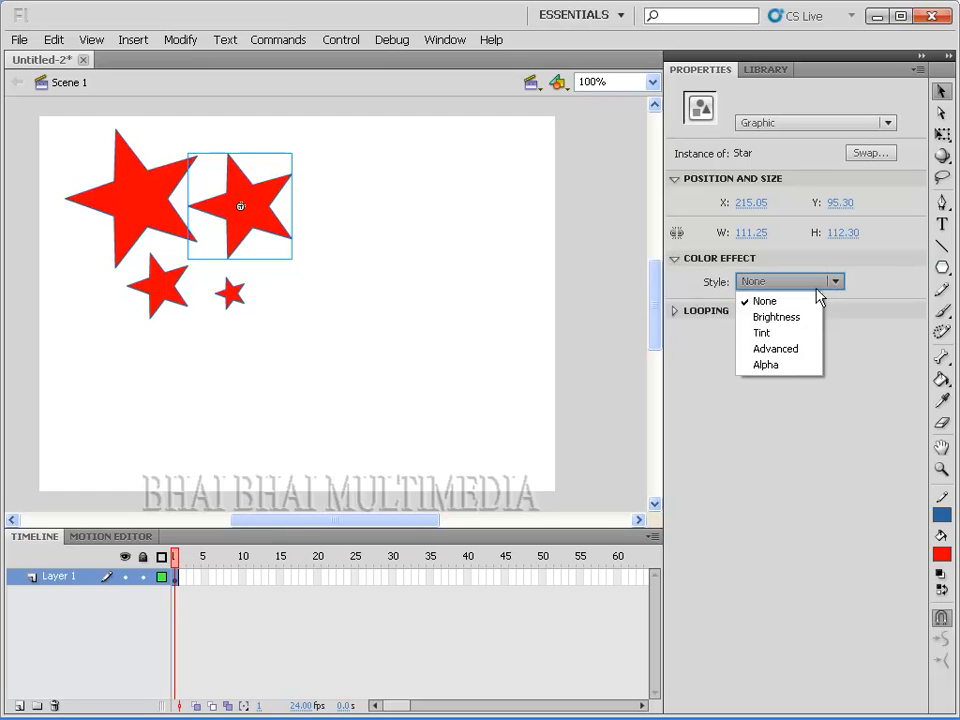
click(768, 366)
drag(839, 313, 763, 315)
click(370, 267)
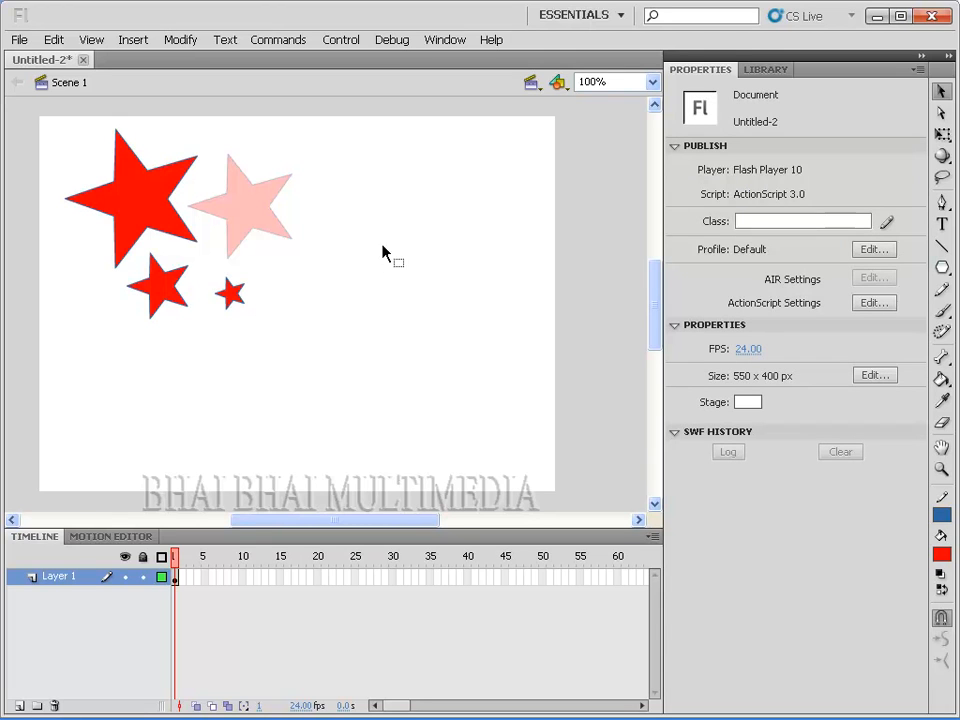
click(180, 229)
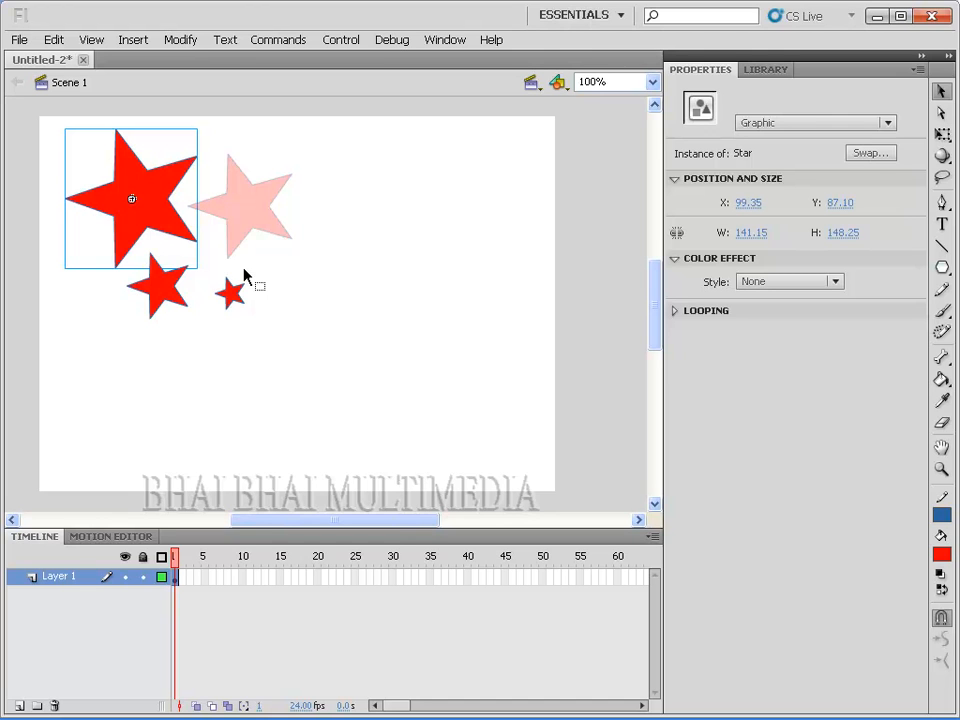
right_click(143, 197)
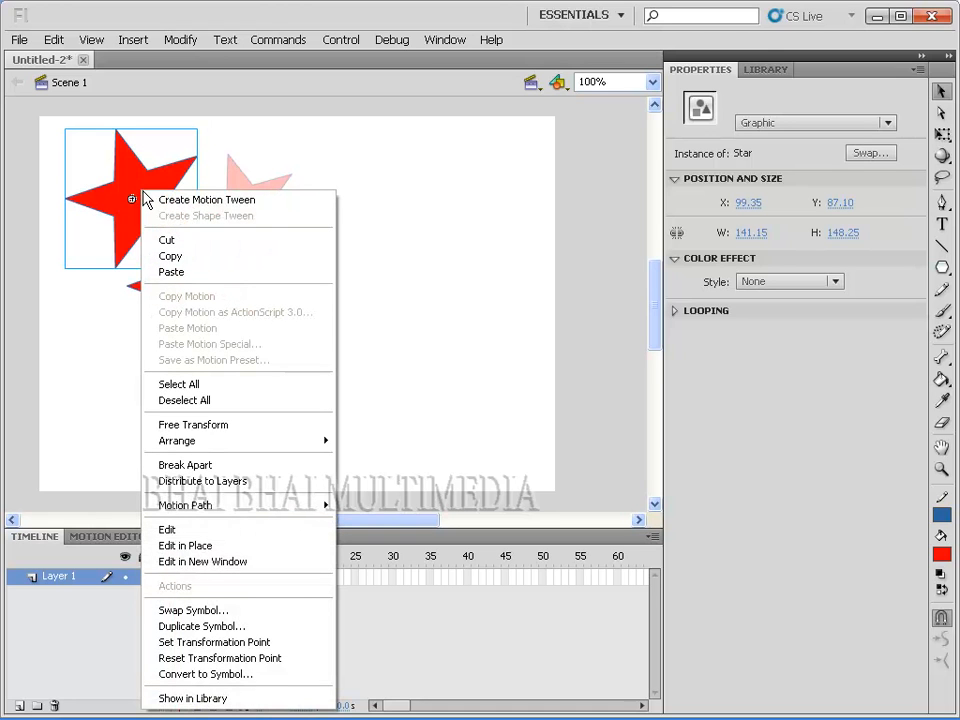
click(203, 540)
click(72, 86)
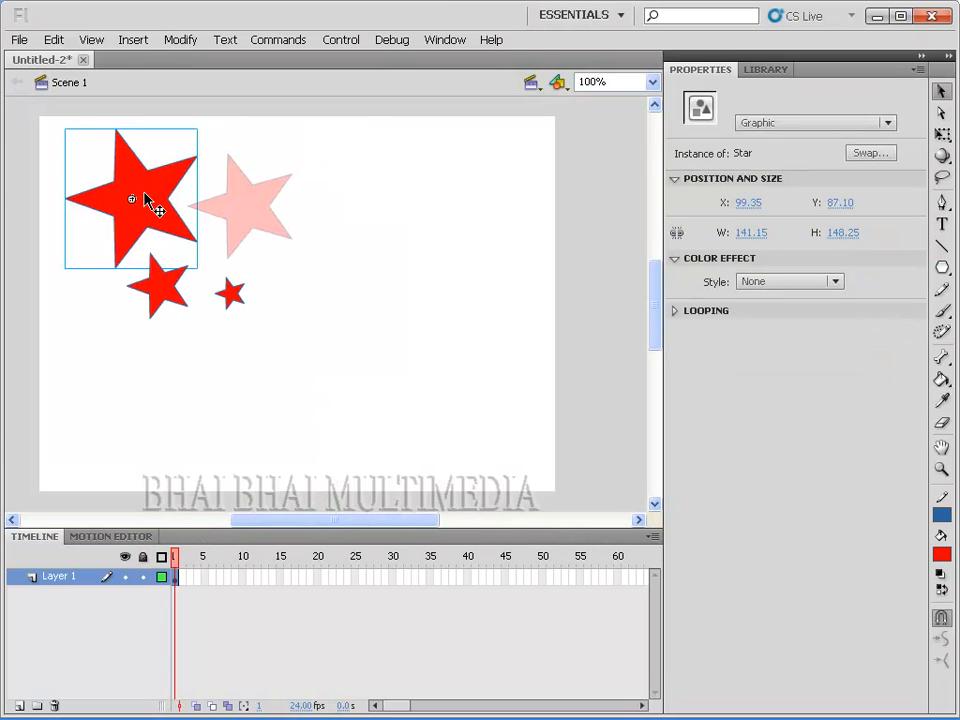
Step: Edit the Star symbol in place from the largest instance, change its fill to blue, and return to Scene 1
double_click(145, 200)
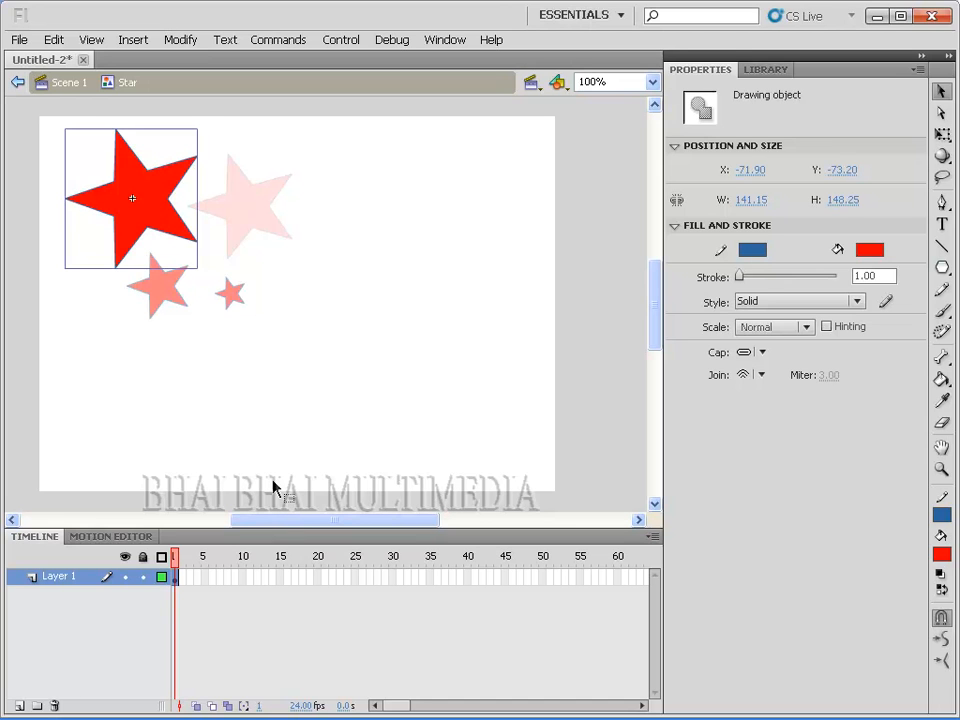
click(869, 249)
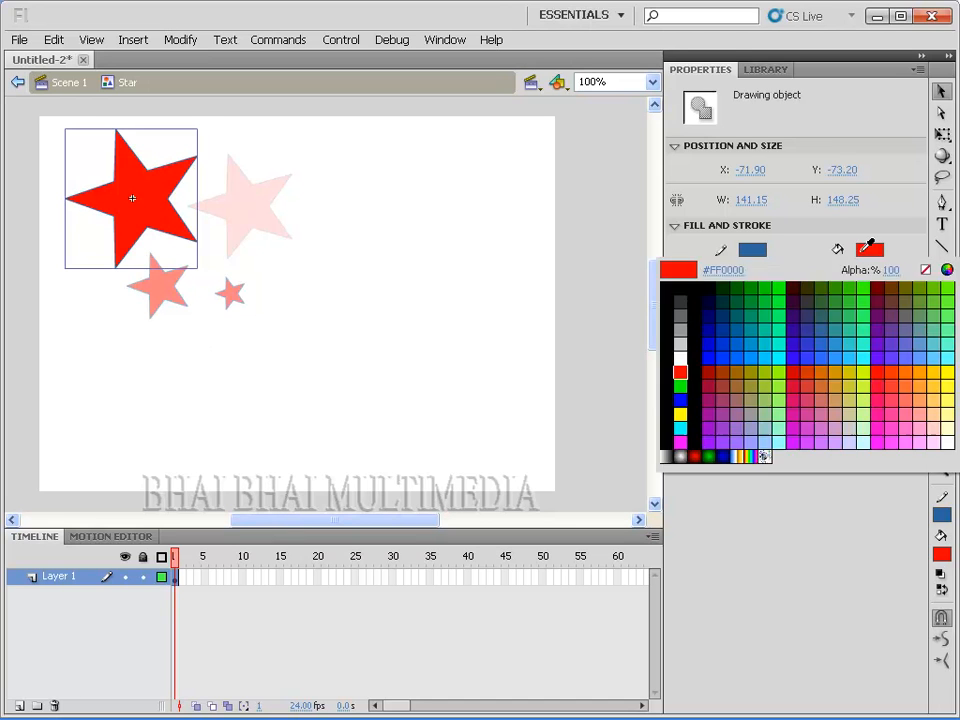
click(681, 398)
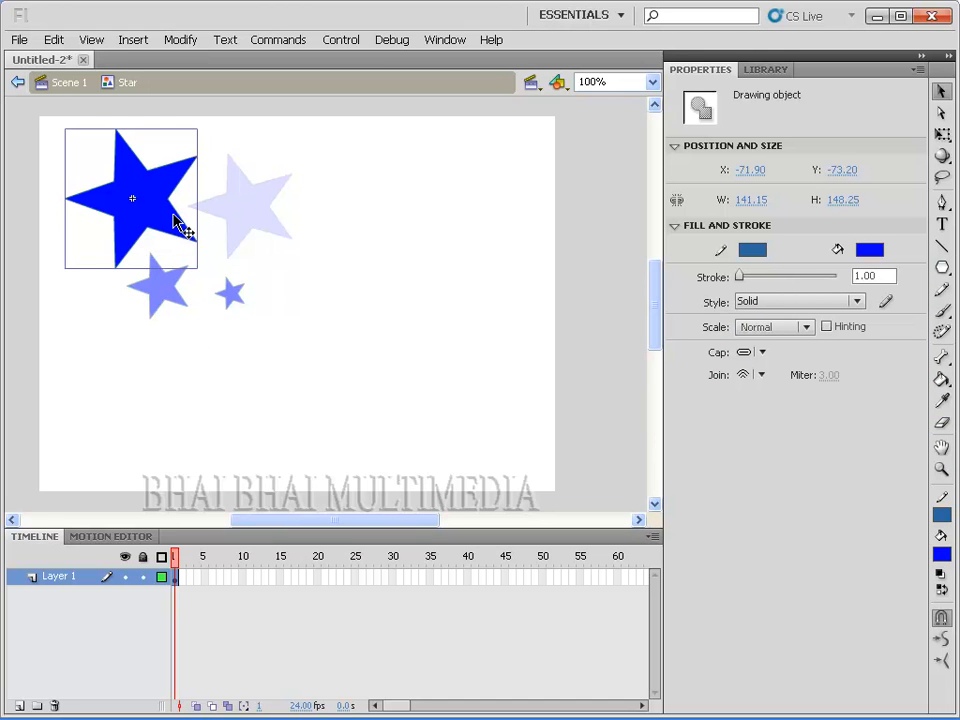
click(75, 85)
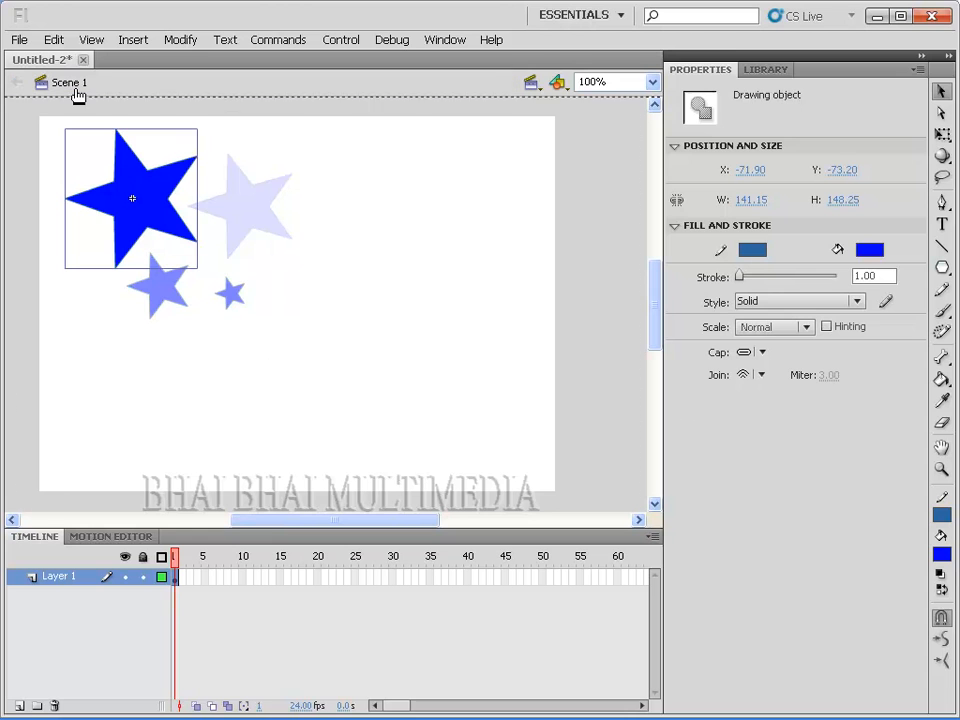
Step: Move the largest star horizontally to the other side of the semi-transparent star, then select the semi-transparent star
drag(163, 226, 429, 225)
click(343, 347)
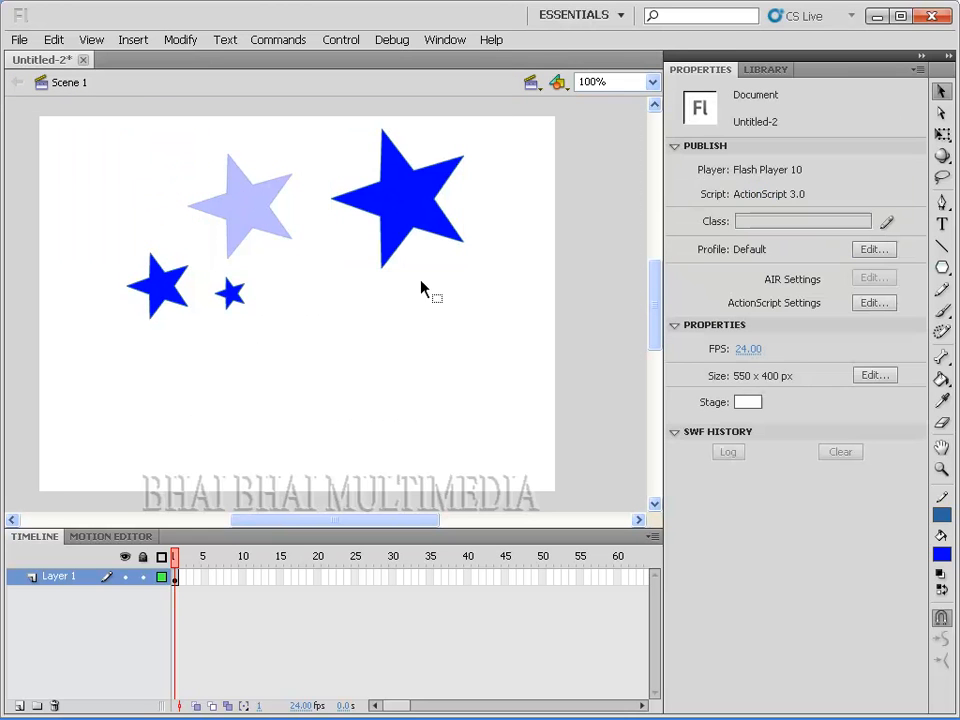
click(246, 219)
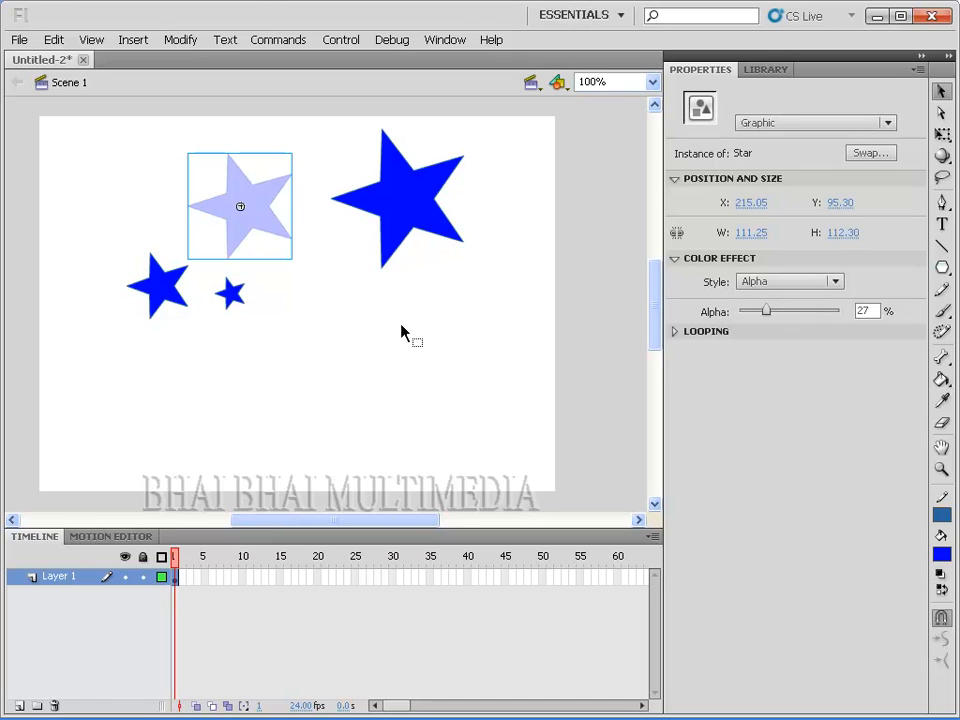